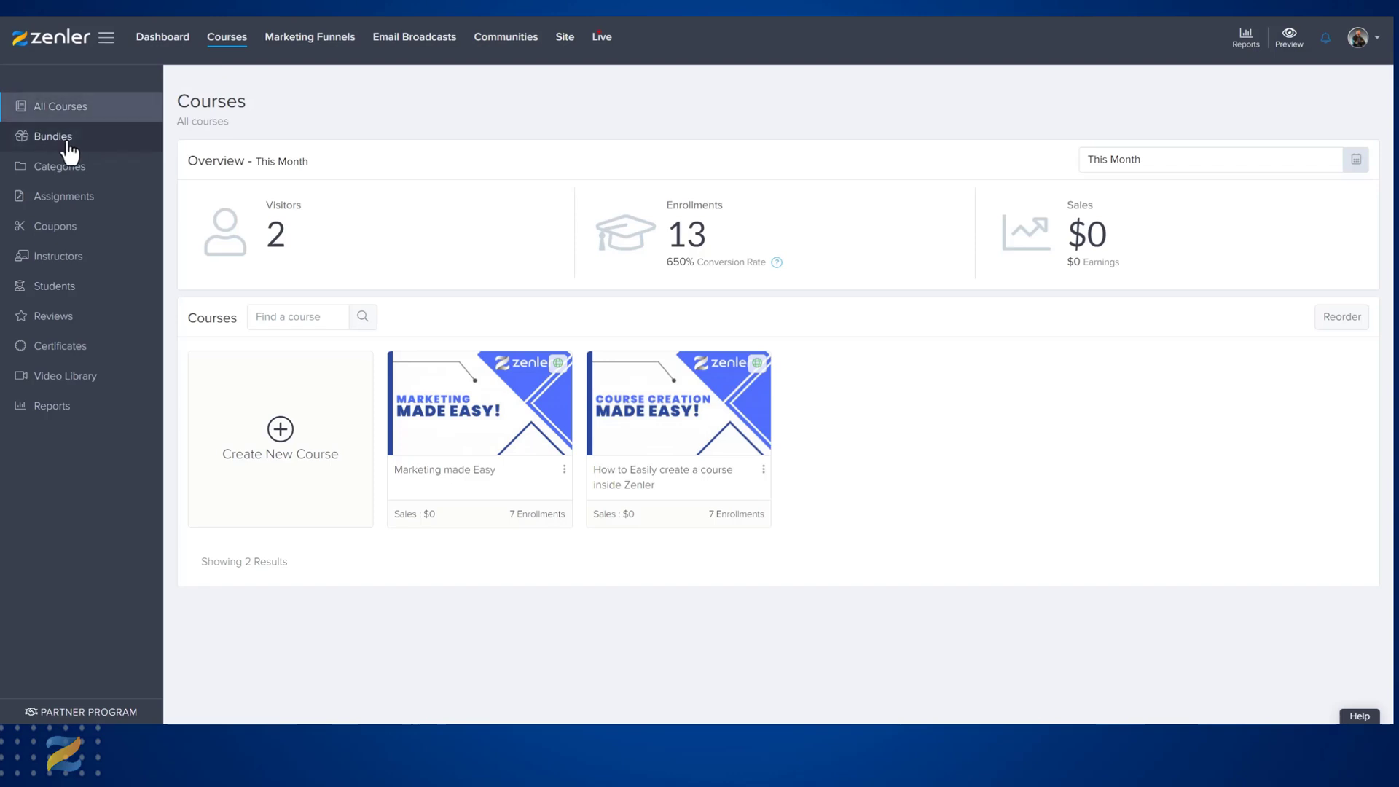
# Open the course categories and examine each category's URL and total number of courses.
pyautogui.click(61, 175)
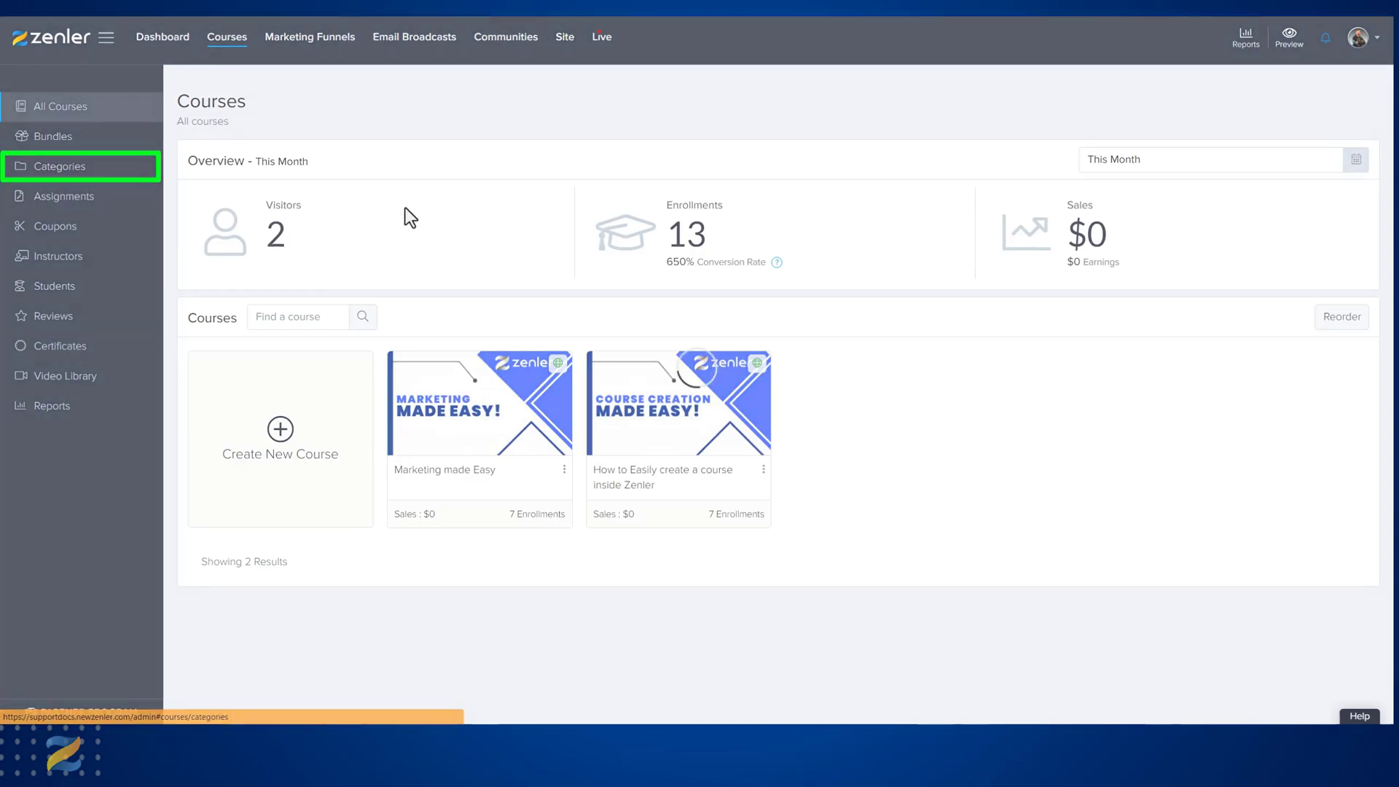
pyautogui.moveTo(613, 230); pyautogui.dragTo(325, 230)
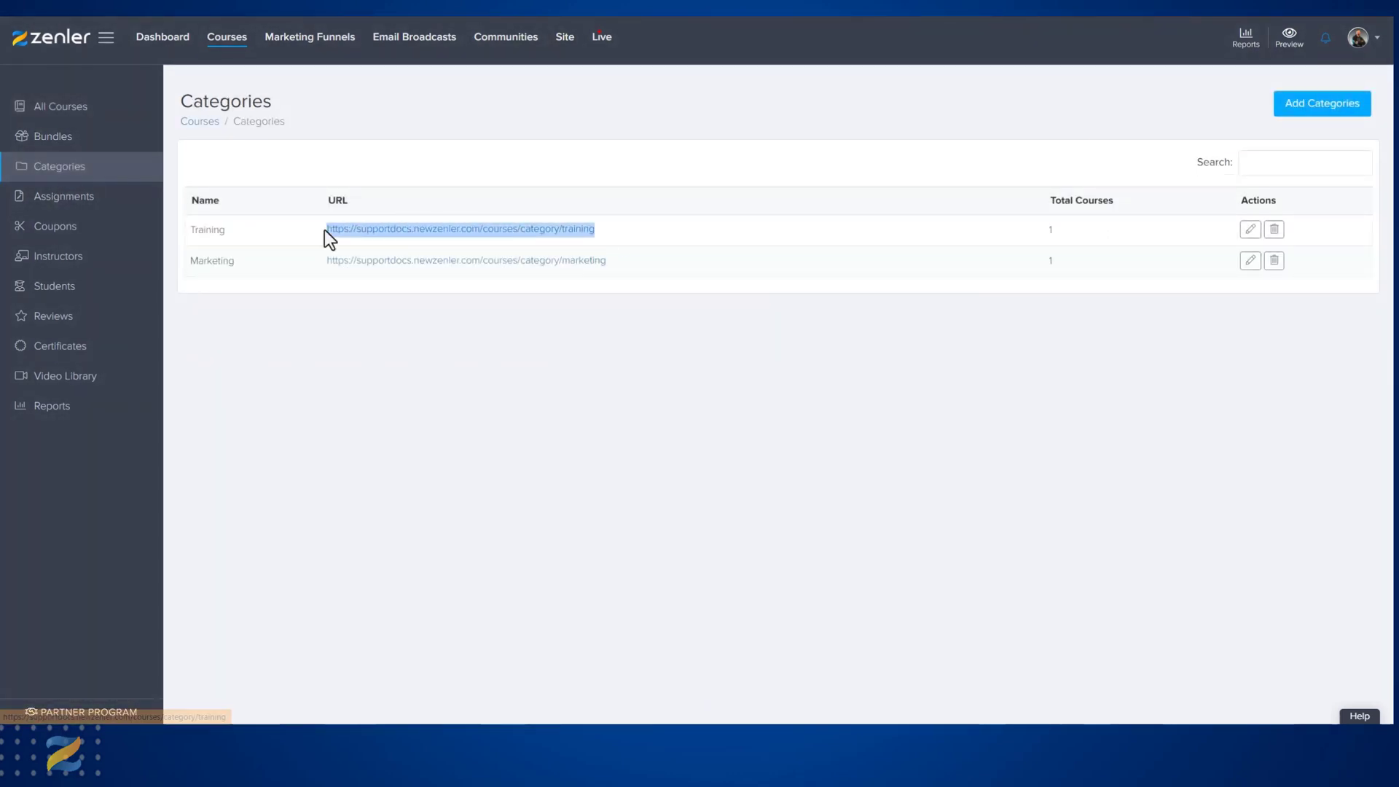
pyautogui.click(1043, 229)
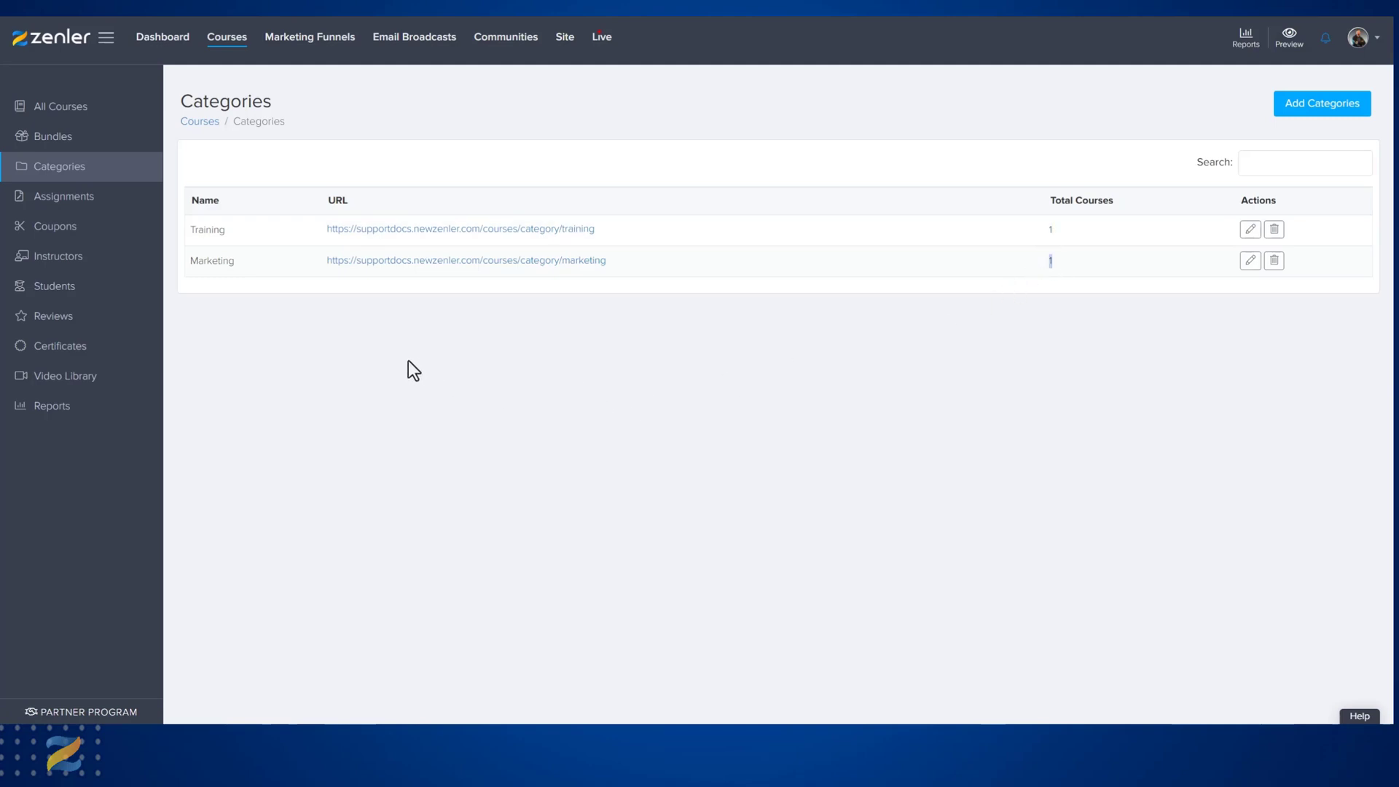
pyautogui.tripleClick(522, 228)
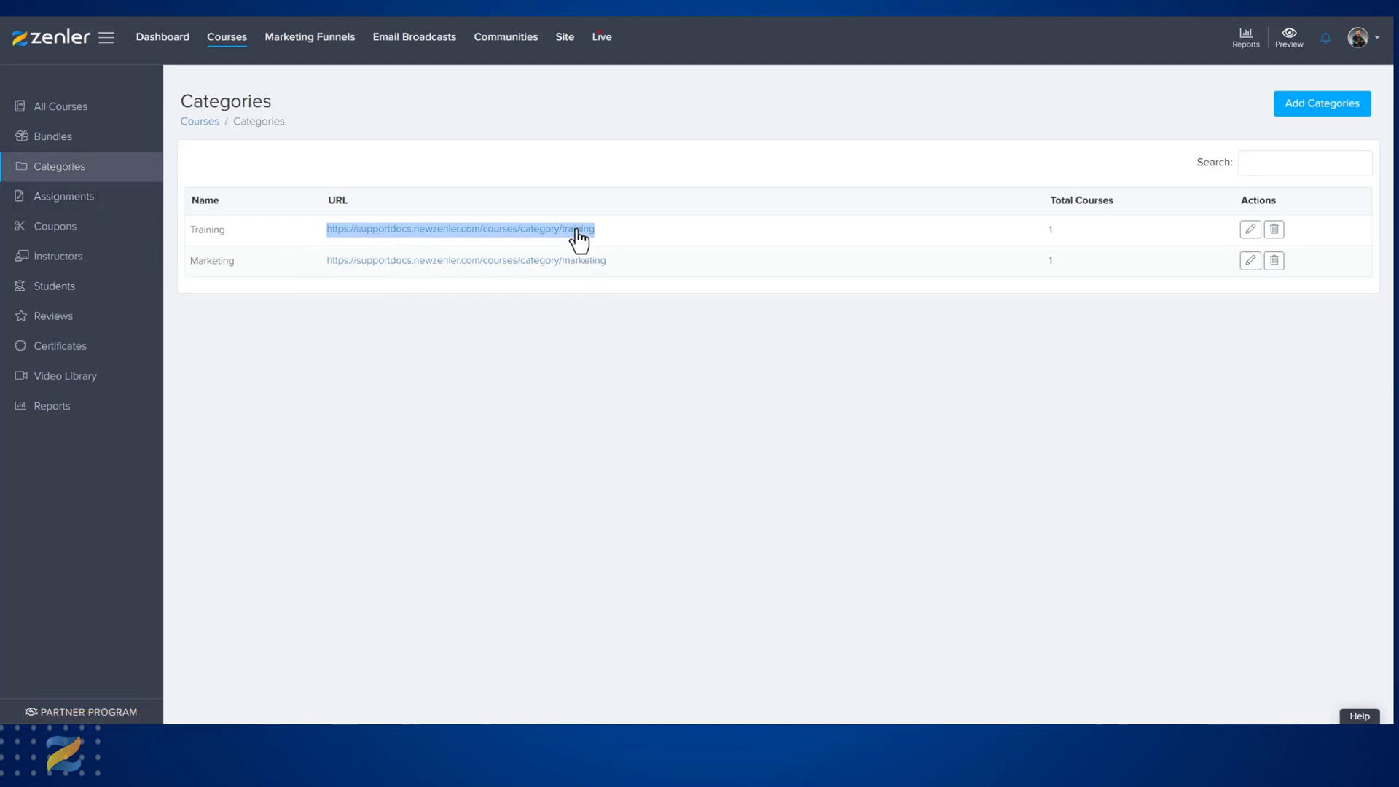
pyautogui.doubleClick(1054, 230)
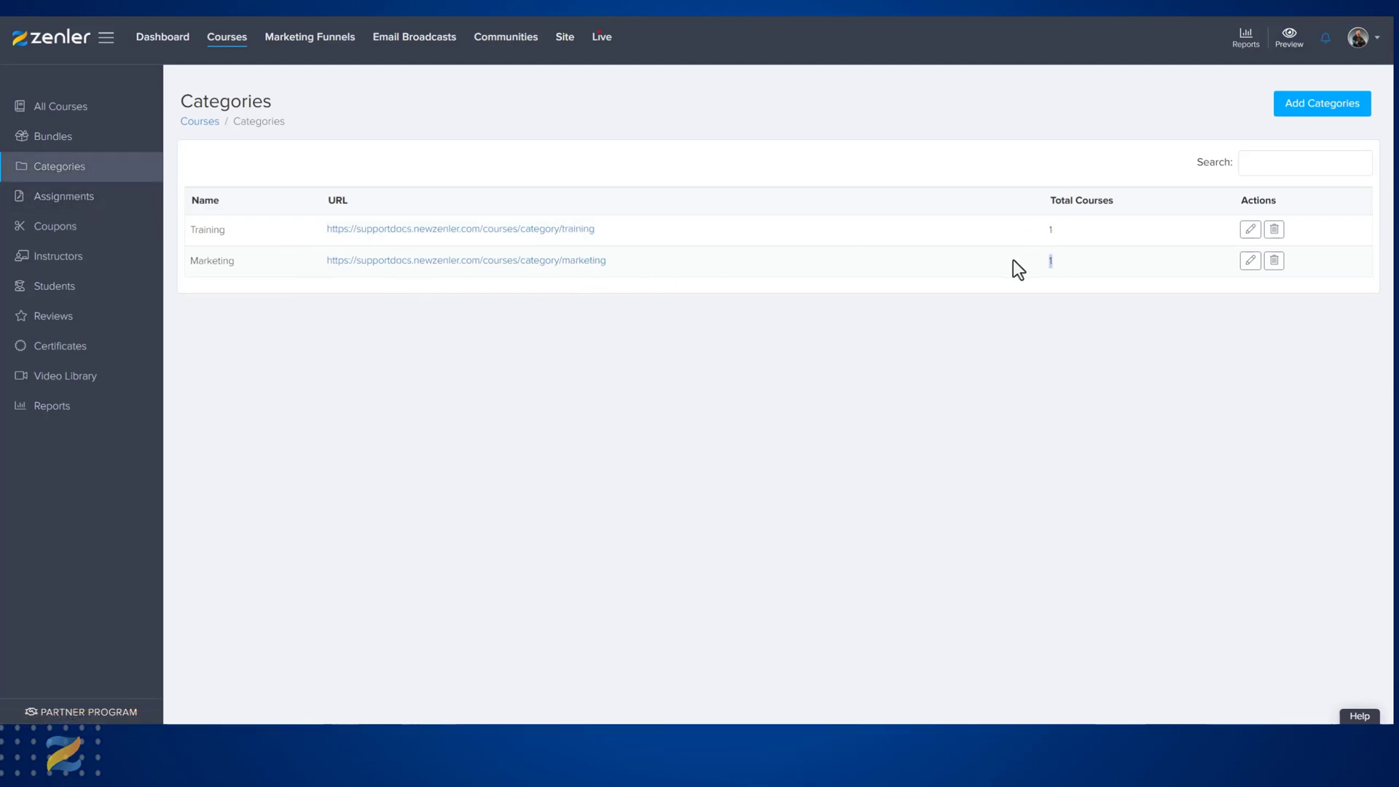
pyautogui.moveTo(604, 229); pyautogui.dragTo(322, 229)
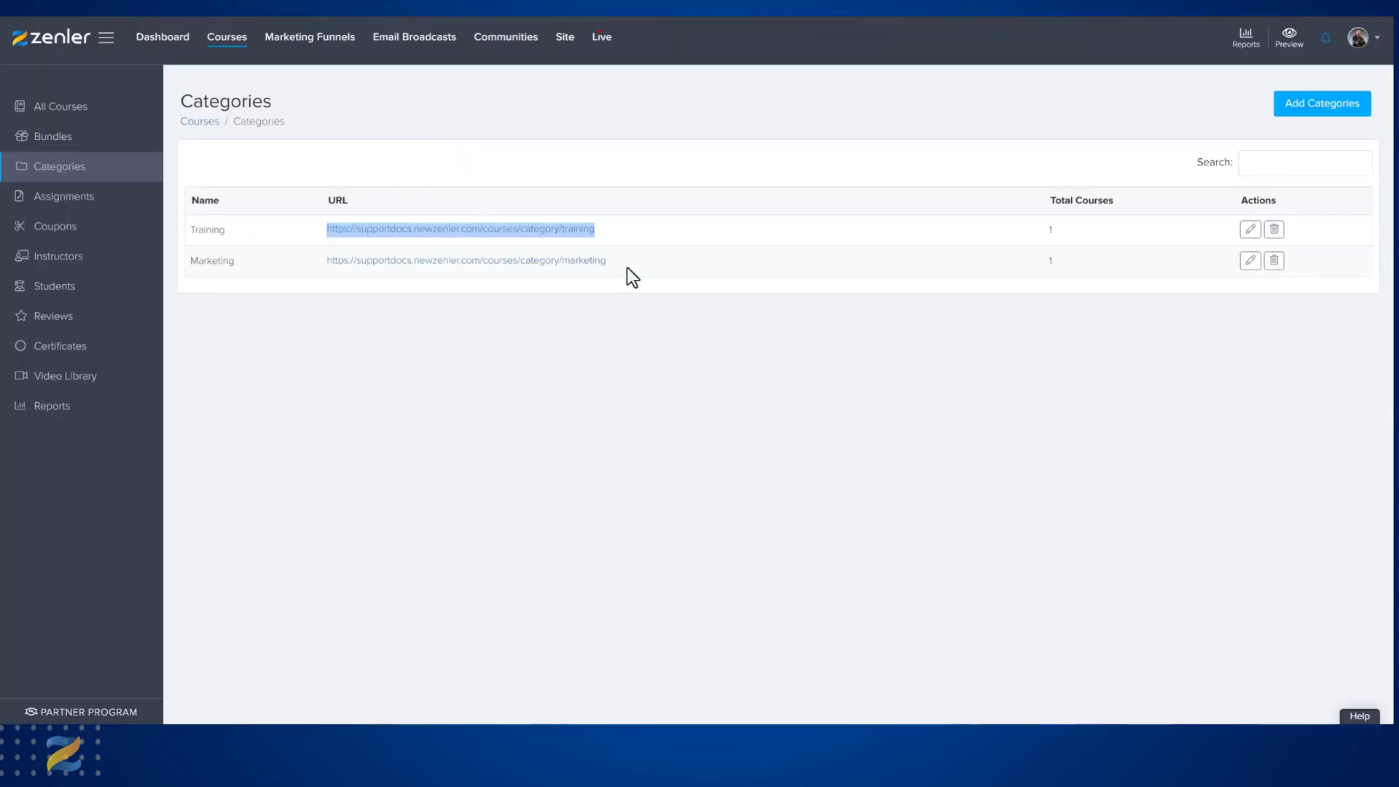
# Copy the Marketing category's URL and open it in a new browser tab.
pyautogui.moveTo(627, 268); pyautogui.dragTo(344, 262)
pyautogui.hotkey('ctrl', 'c')
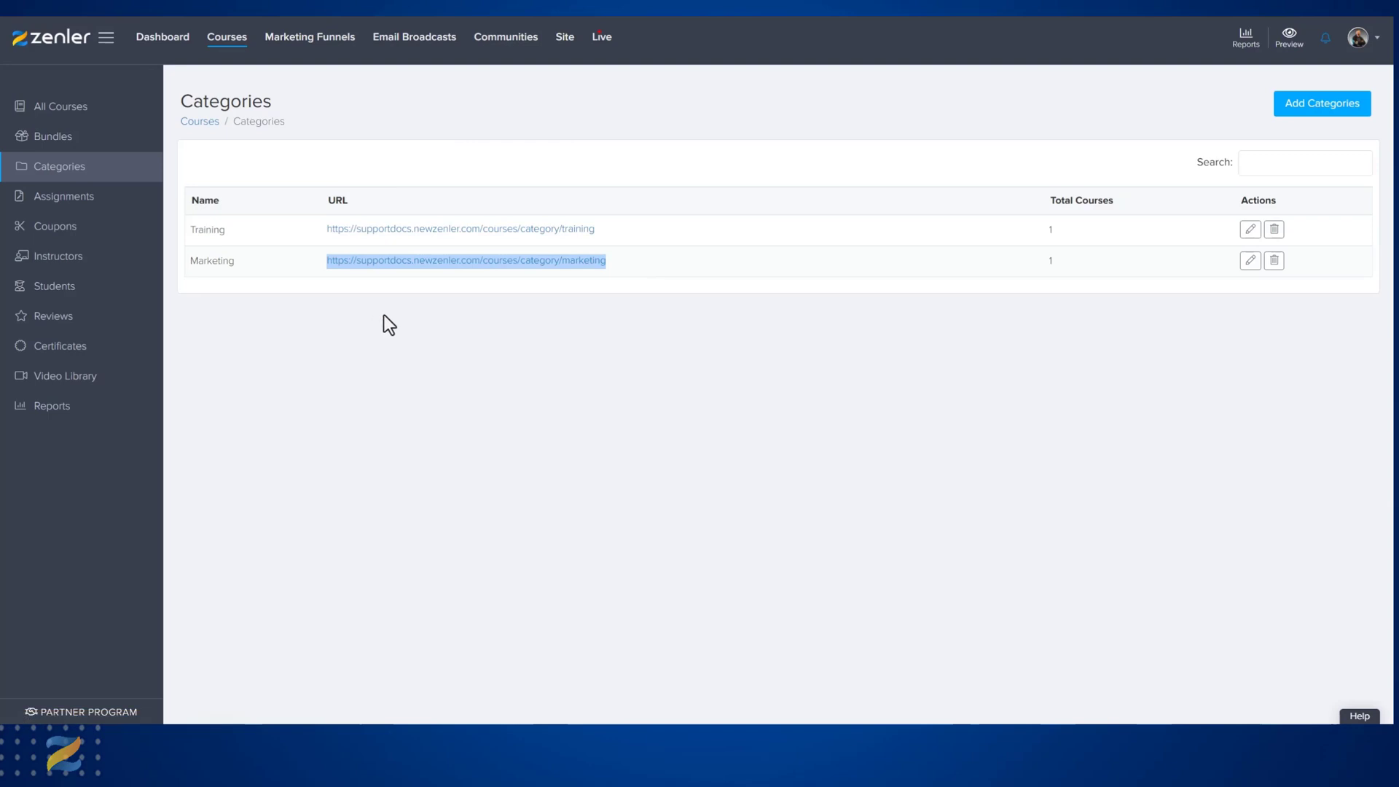
pyautogui.hotkey('ctrl', 't')
pyautogui.hotkey('ctrl', 'v')
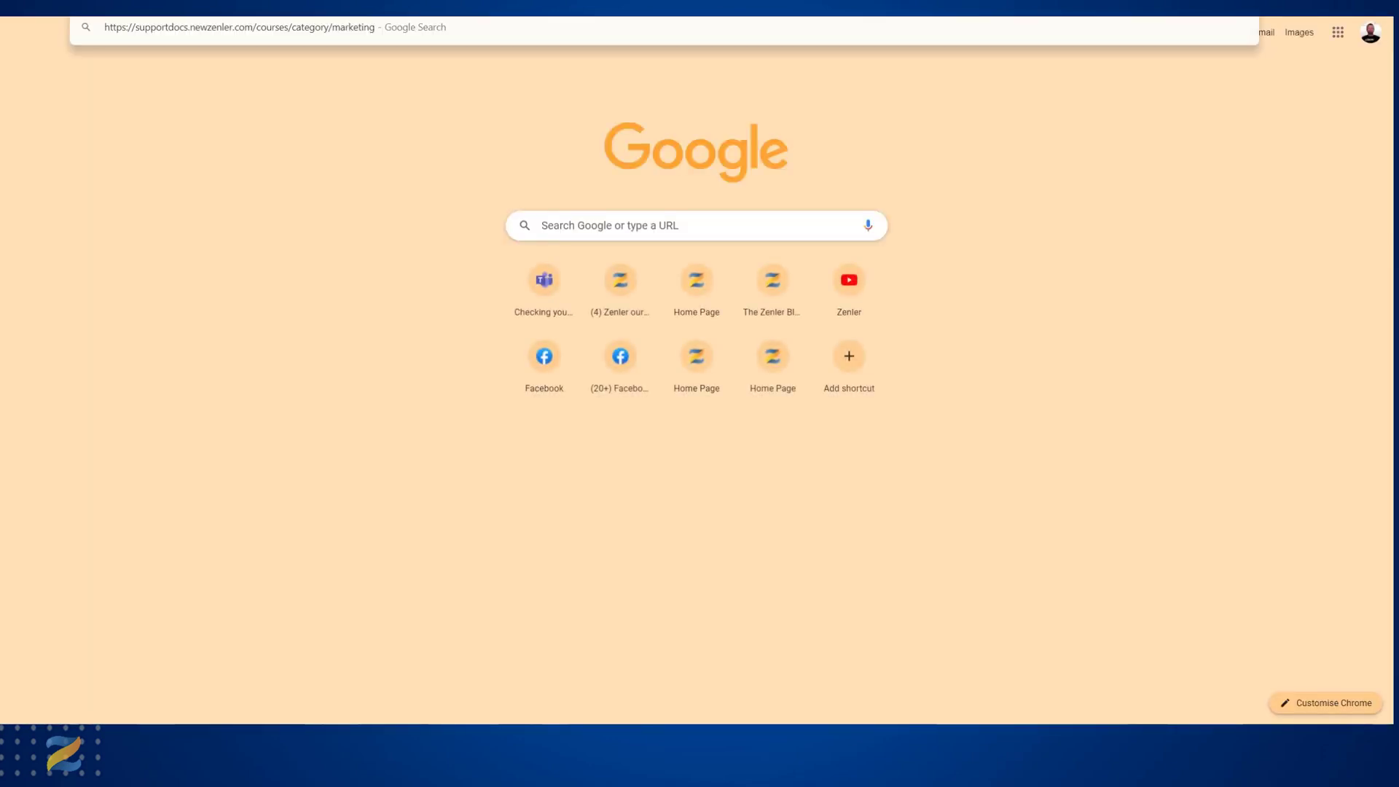
pyautogui.press('Return')
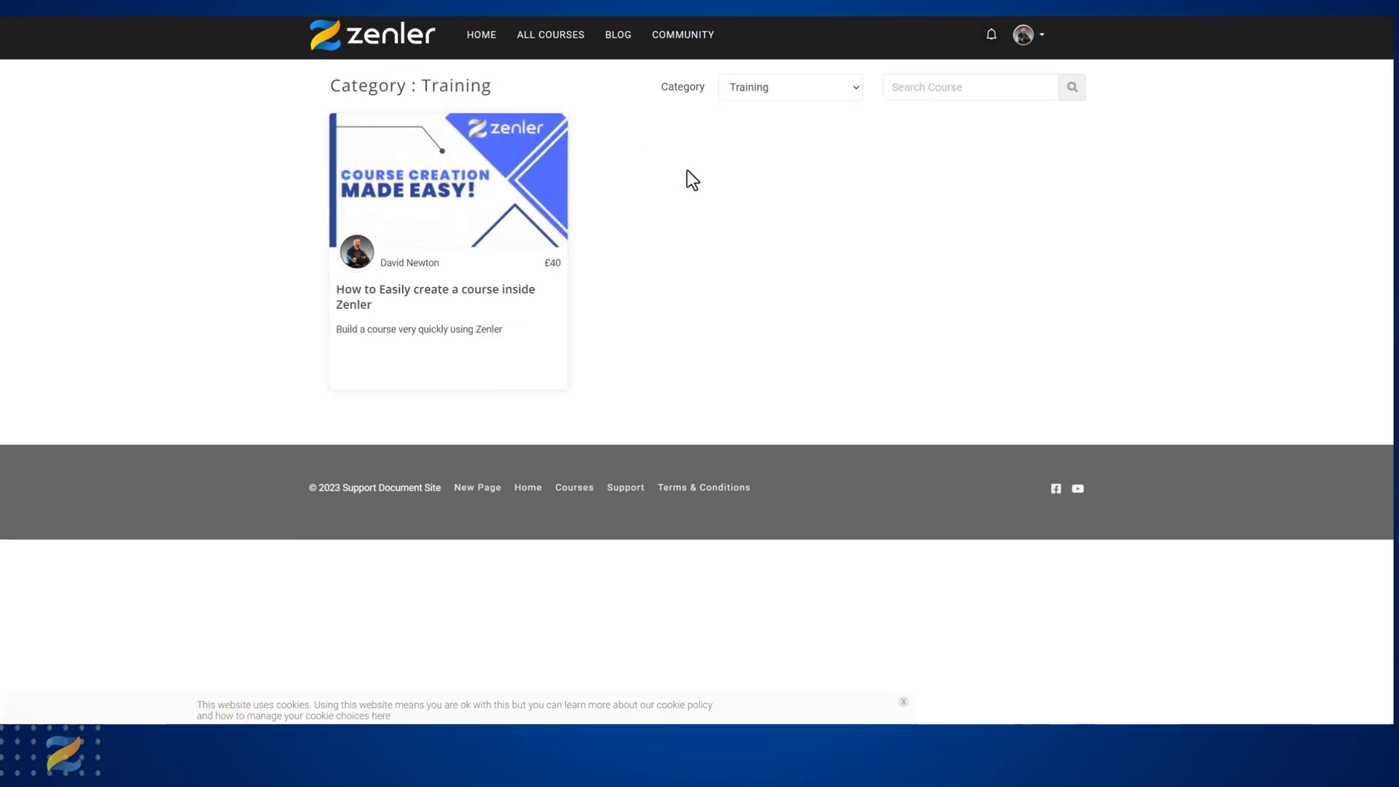
# Filter the public course page by the Marketing category, and switch it back to Training.
pyautogui.click(850, 90)
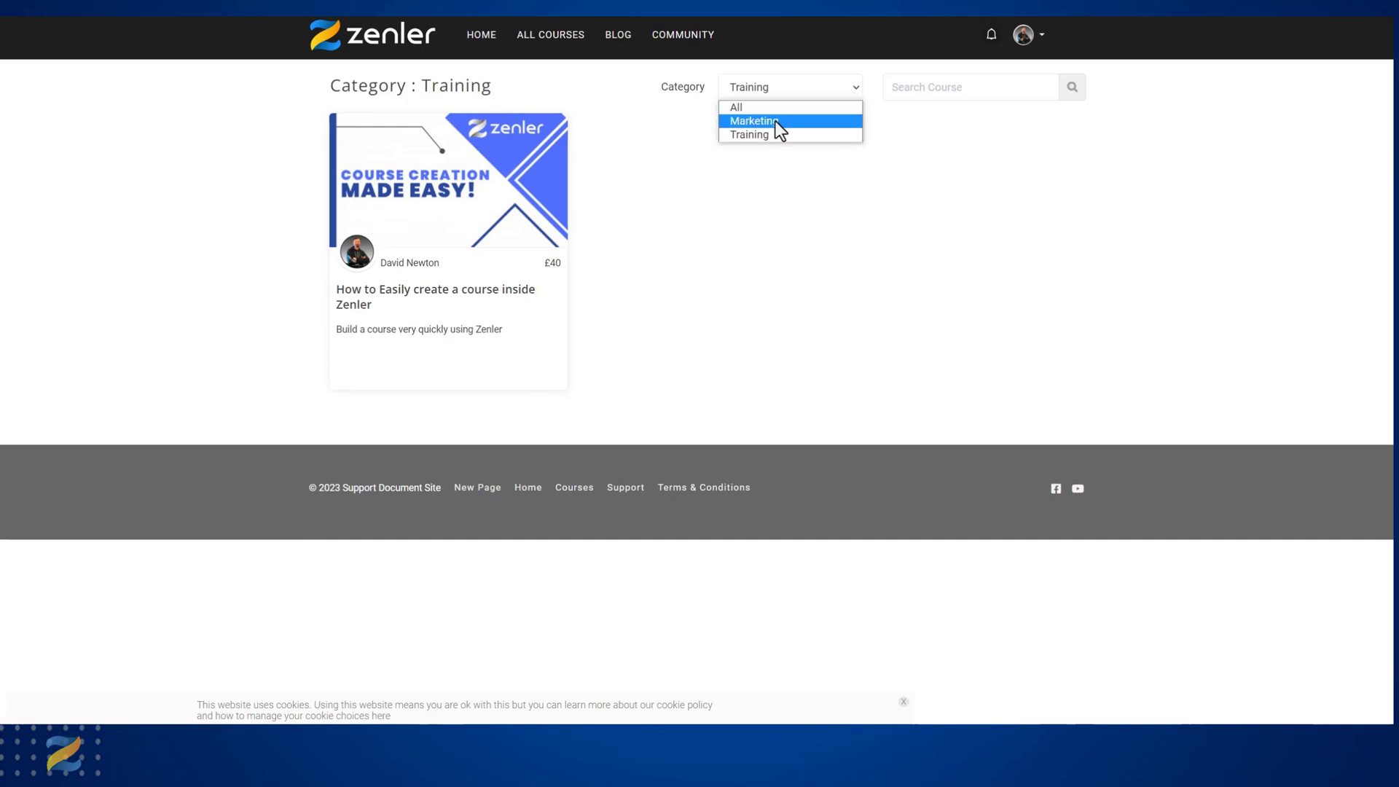
pyautogui.click(728, 121)
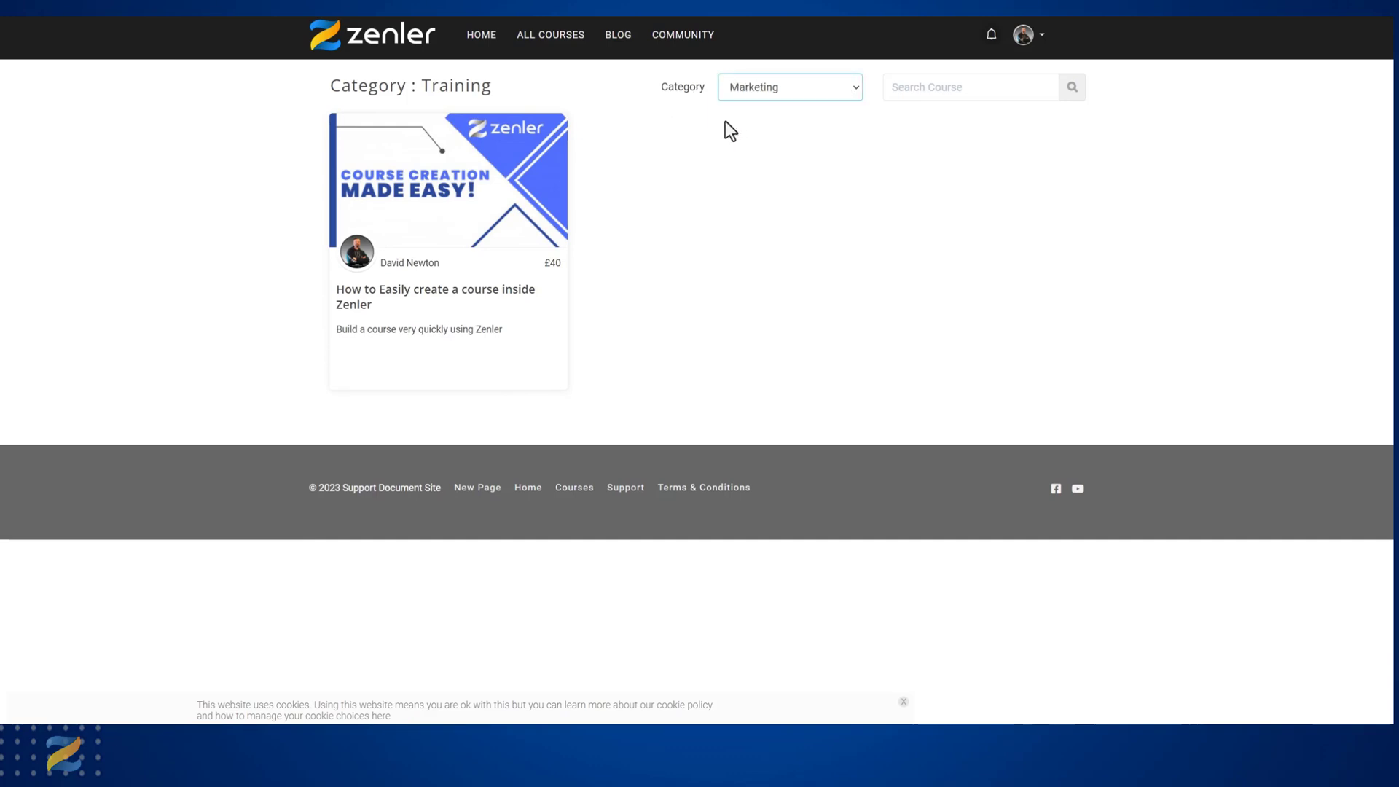
pyautogui.click(863, 92)
pyautogui.click(794, 135)
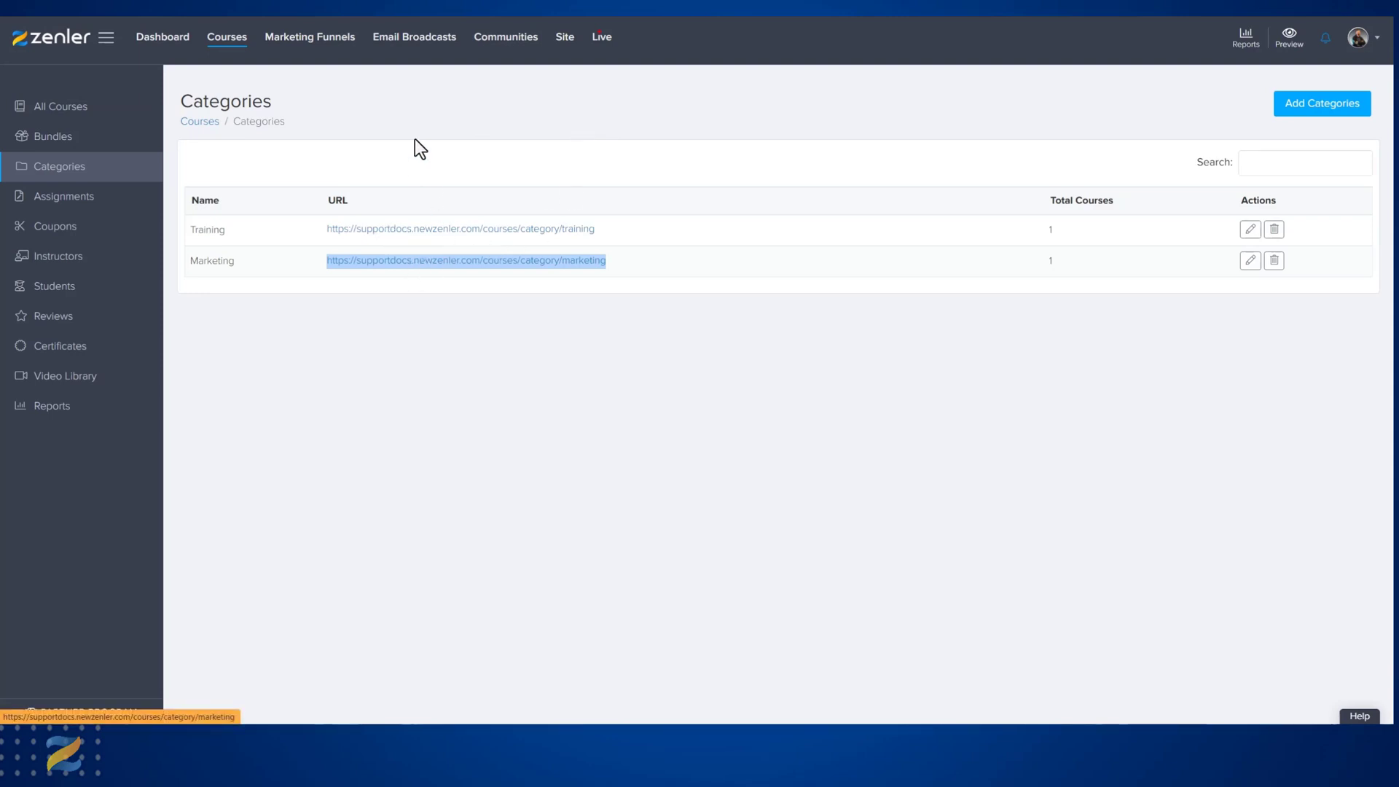
# Return to the site admin and open the page "Custom Page I added" for editing from the site's pages.
pyautogui.click(566, 44)
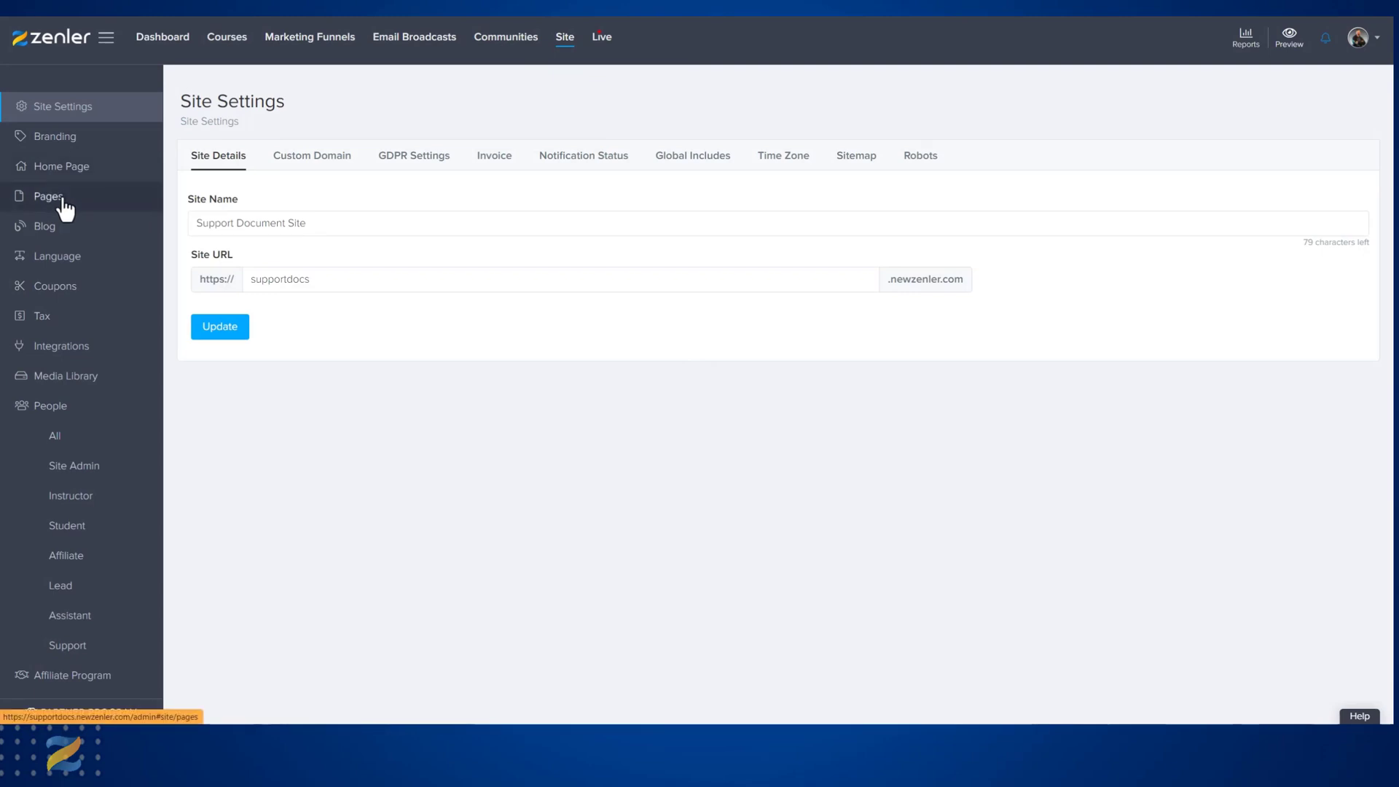
pyautogui.click(66, 208)
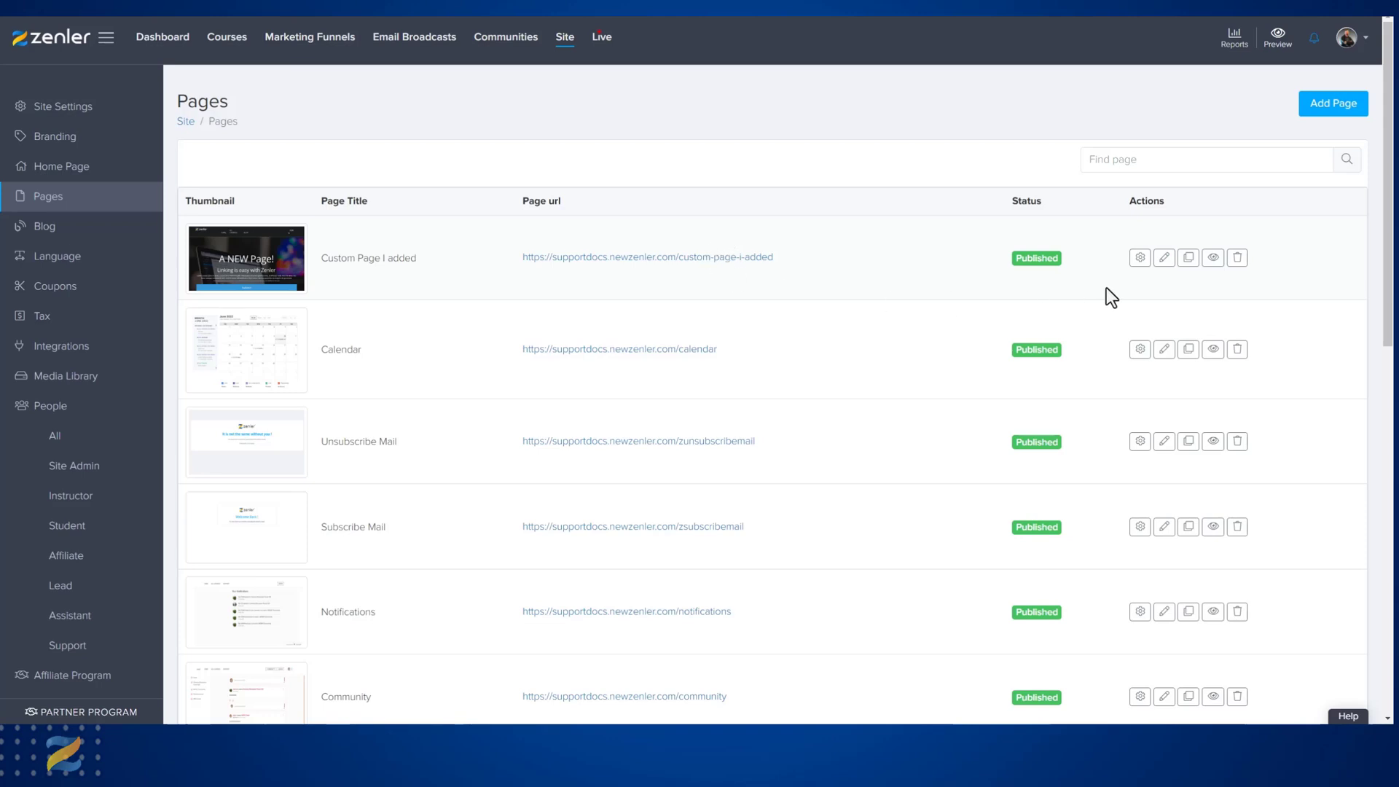
pyautogui.click(1164, 259)
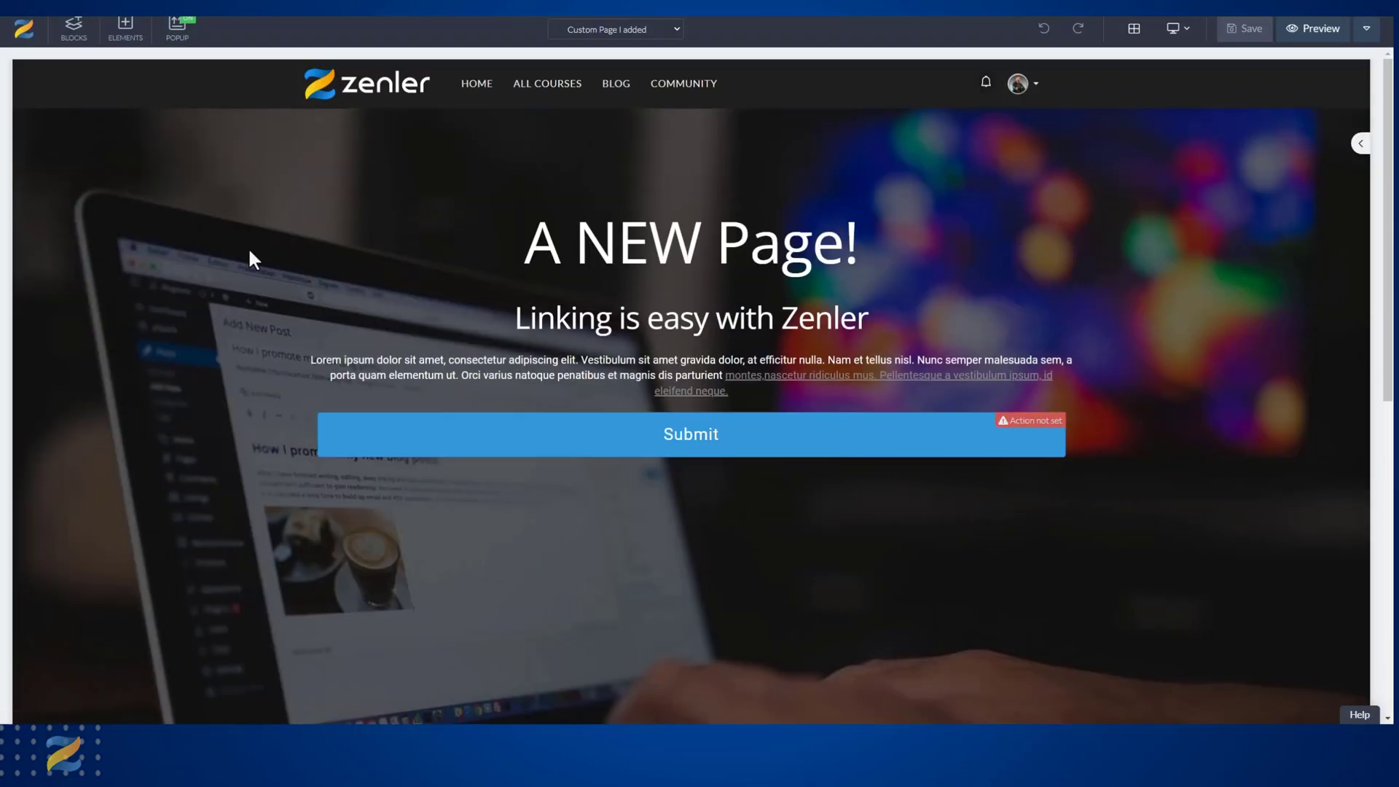
# Add the All Courses block directly below the page's hero section, checking the category filter on the public course page for reference.
pyautogui.scroll(-5, 248, 251)
pyautogui.scroll(-2, 243, 249)
pyautogui.scroll(1, 234, 240)
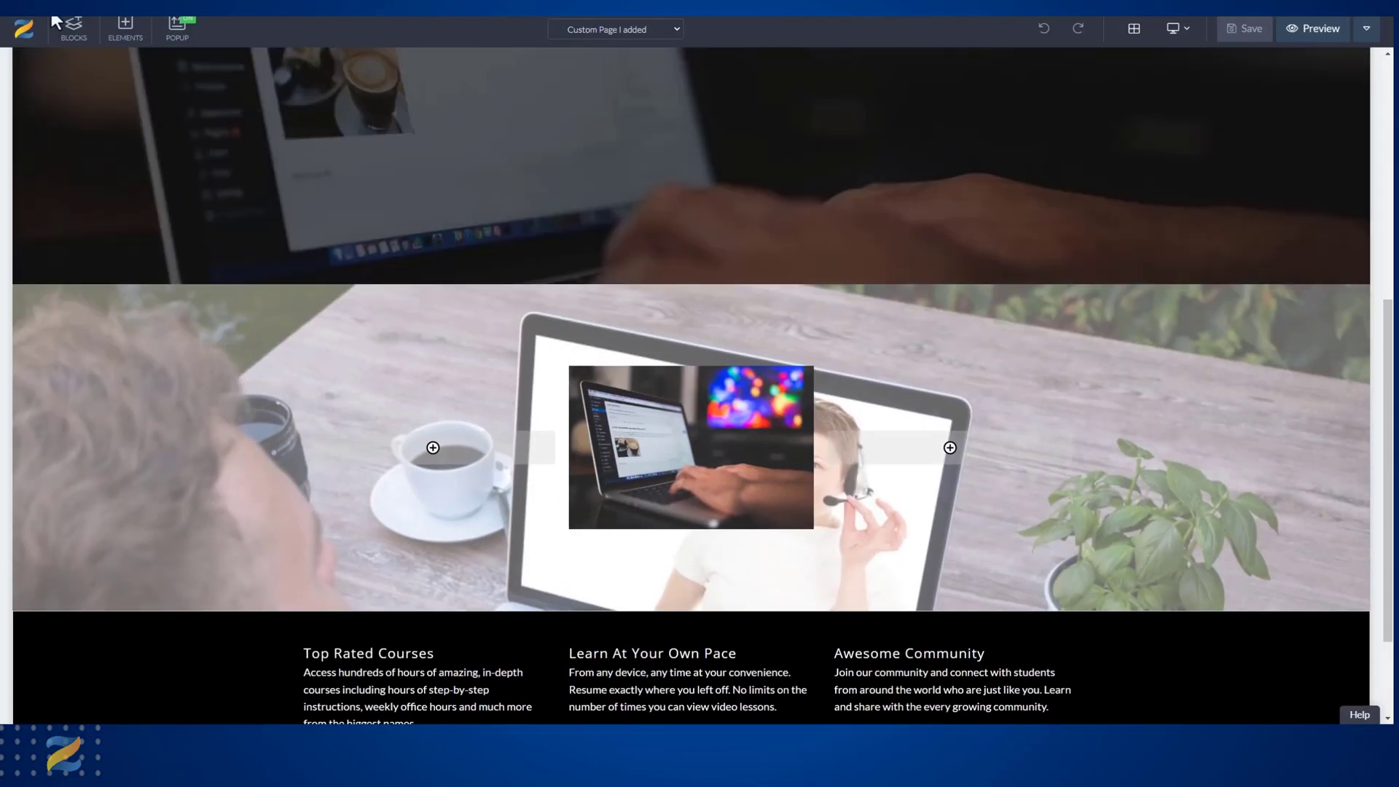
pyautogui.click(96, 43)
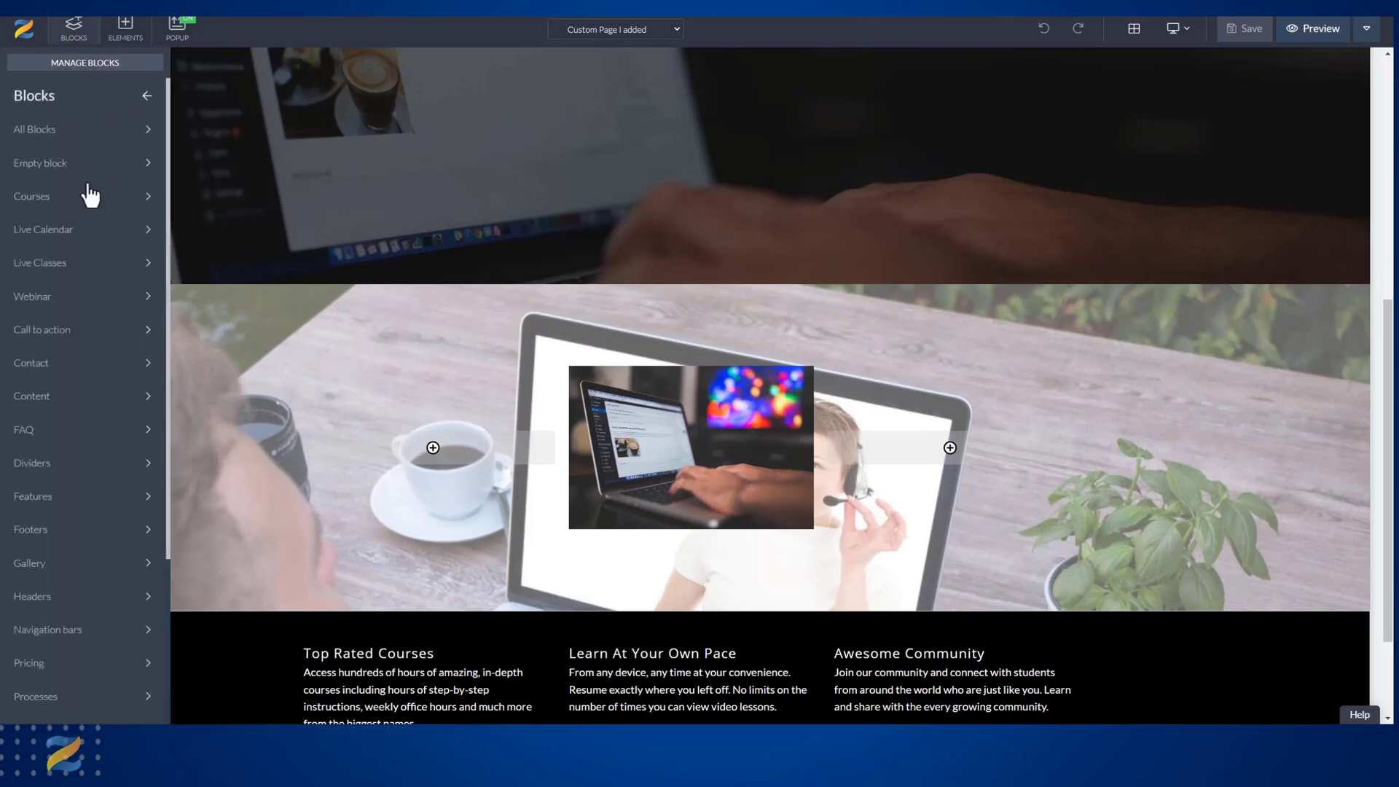
pyautogui.click(130, 206)
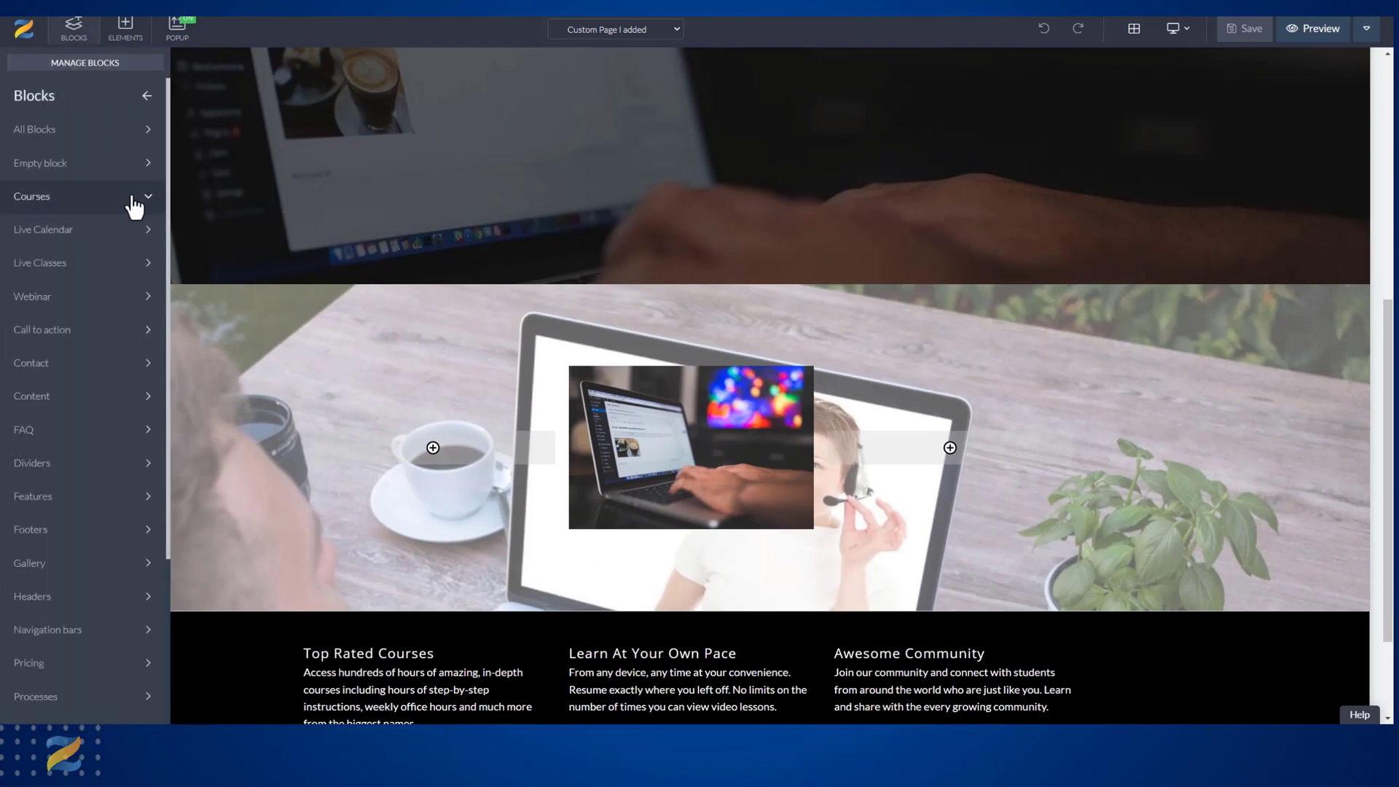
pyautogui.moveTo(130, 196)
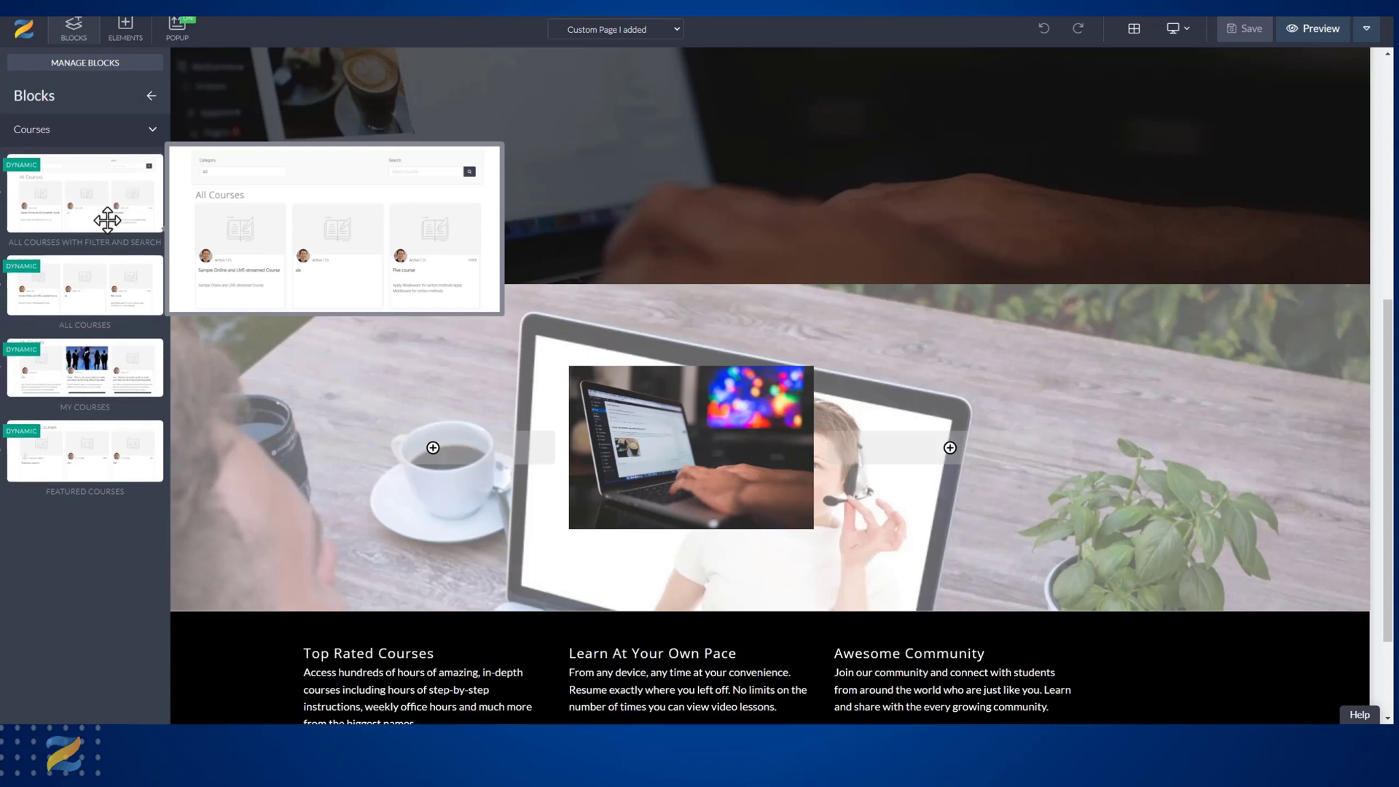
pyautogui.moveTo(99, 288)
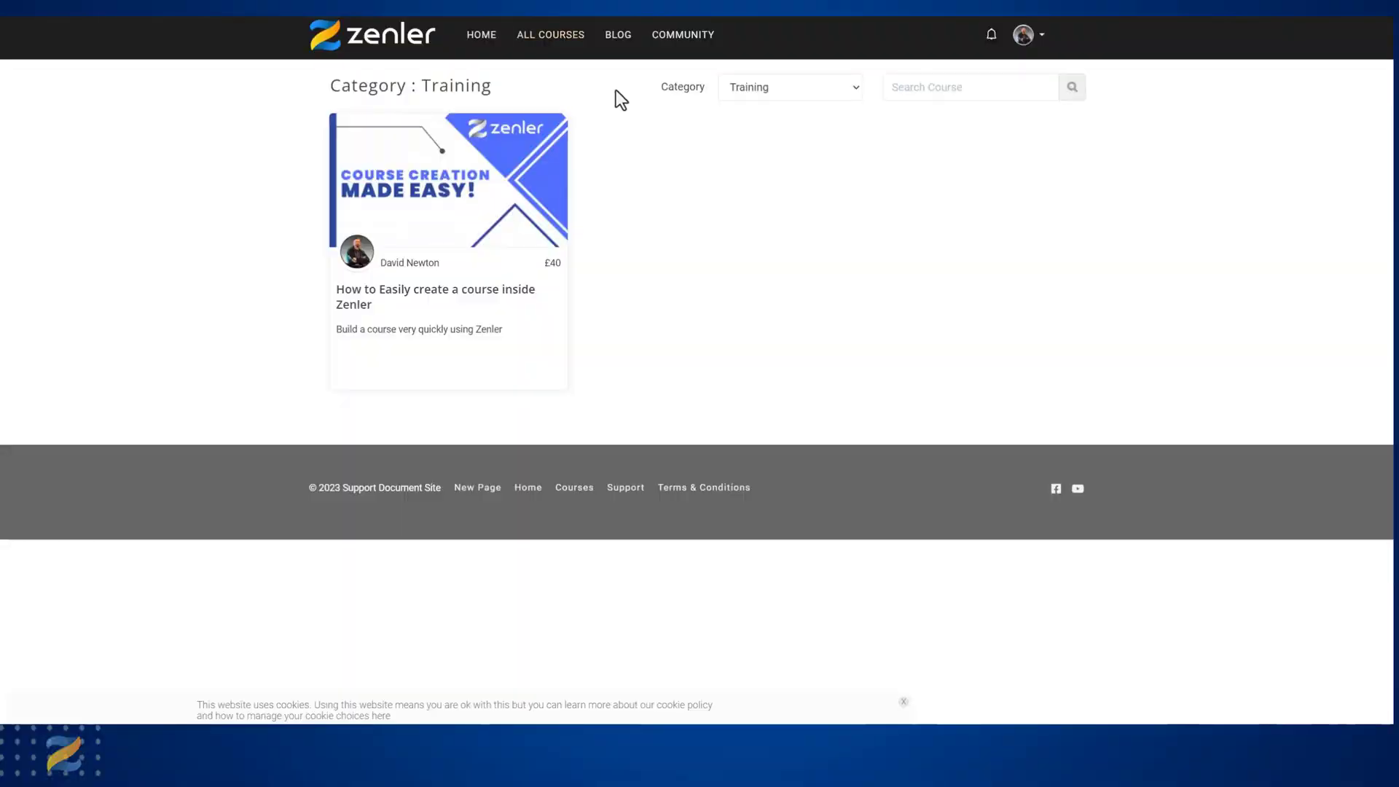
pyautogui.click(846, 89)
pyautogui.click(847, 89)
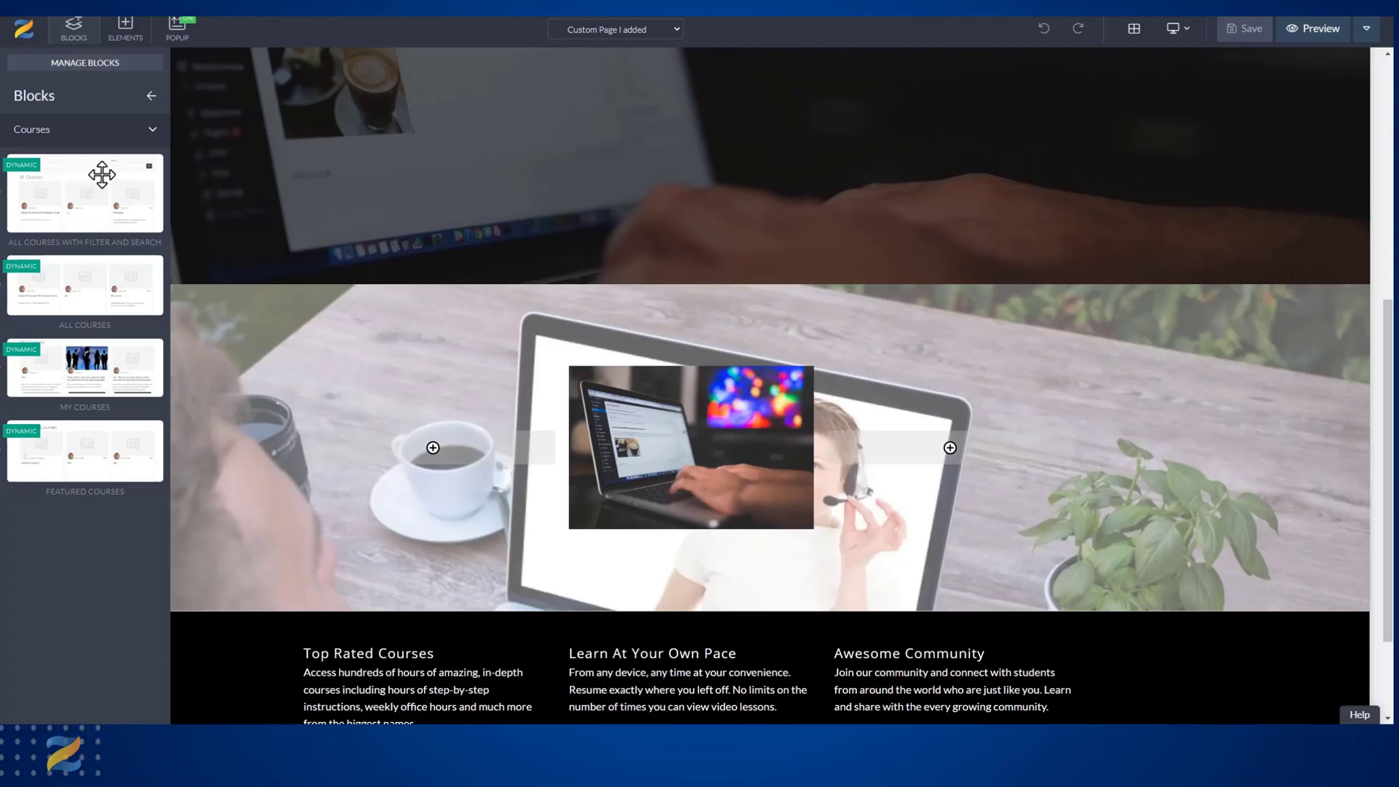
pyautogui.moveTo(54, 285)
pyautogui.moveTo(54, 285); pyautogui.dragTo(446, 312)
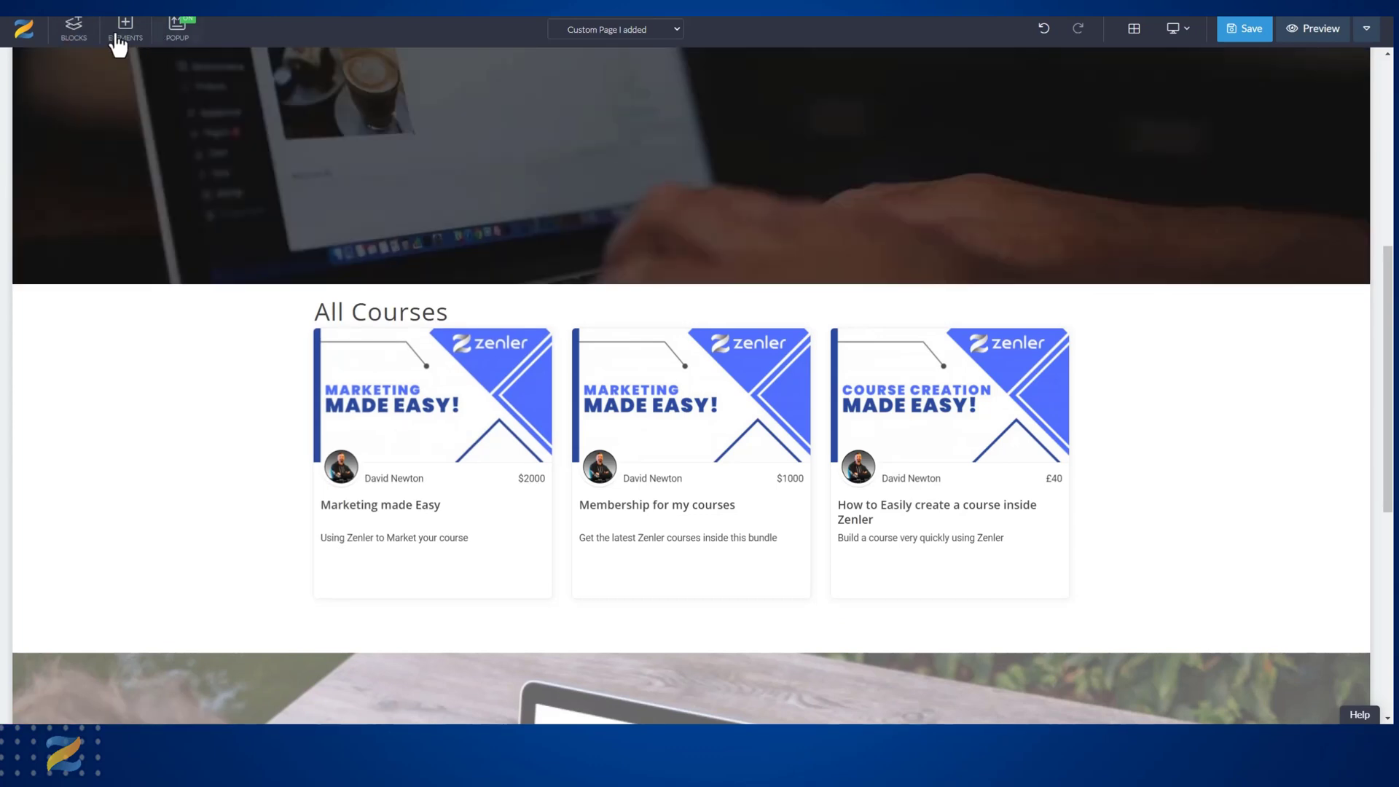
# Place the All Courses with Filter and Search block between the hero section and the All Courses block, and save the page.
pyautogui.click(83, 38)
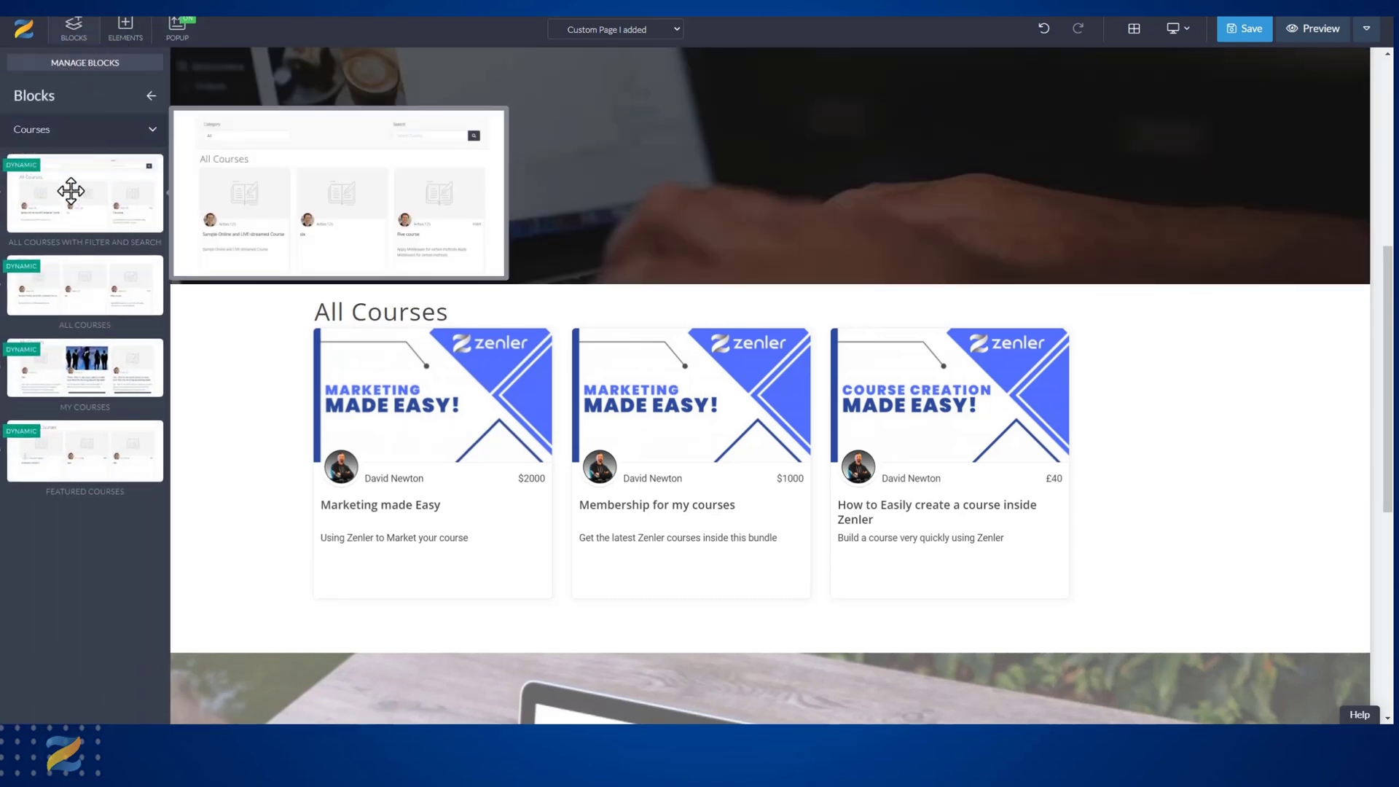
pyautogui.moveTo(62, 187); pyautogui.dragTo(583, 322)
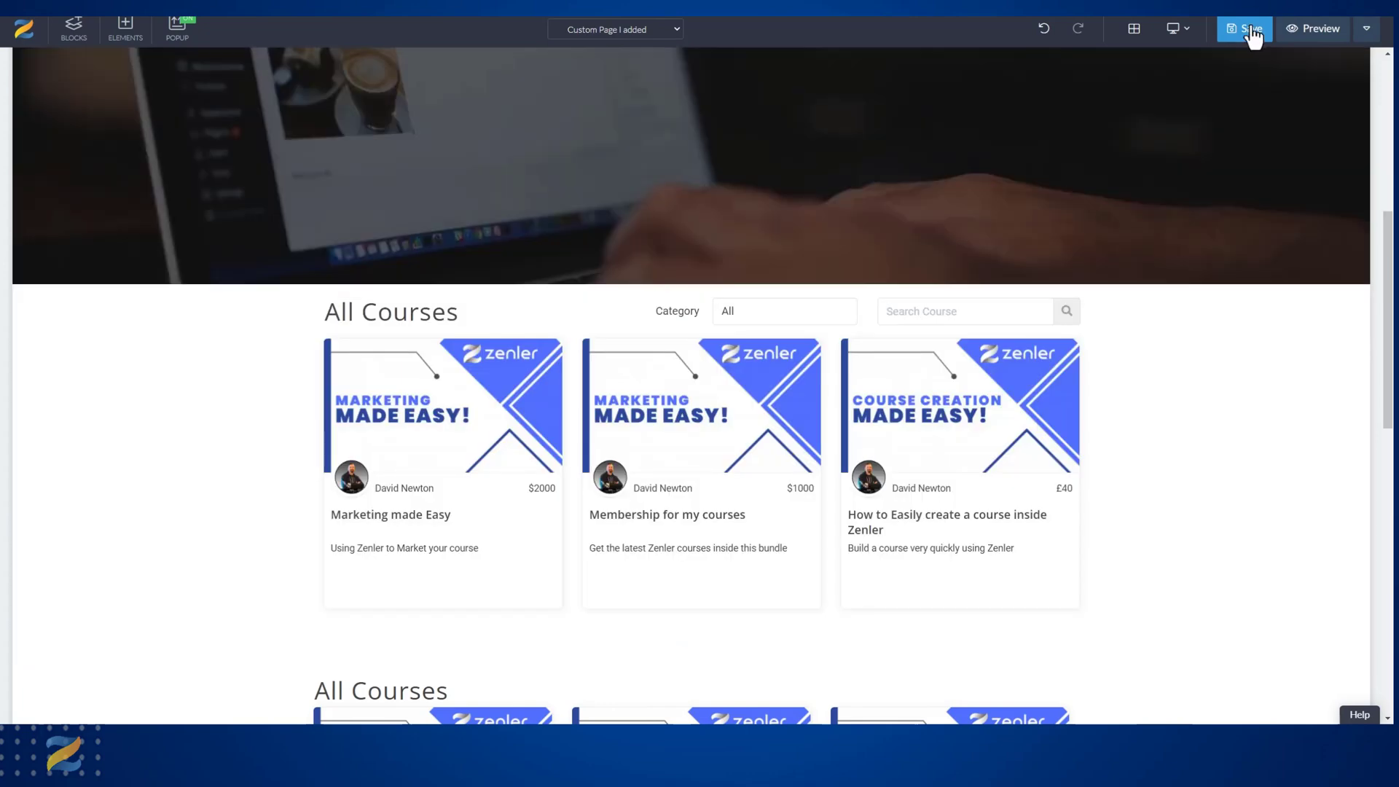
pyautogui.click(1251, 31)
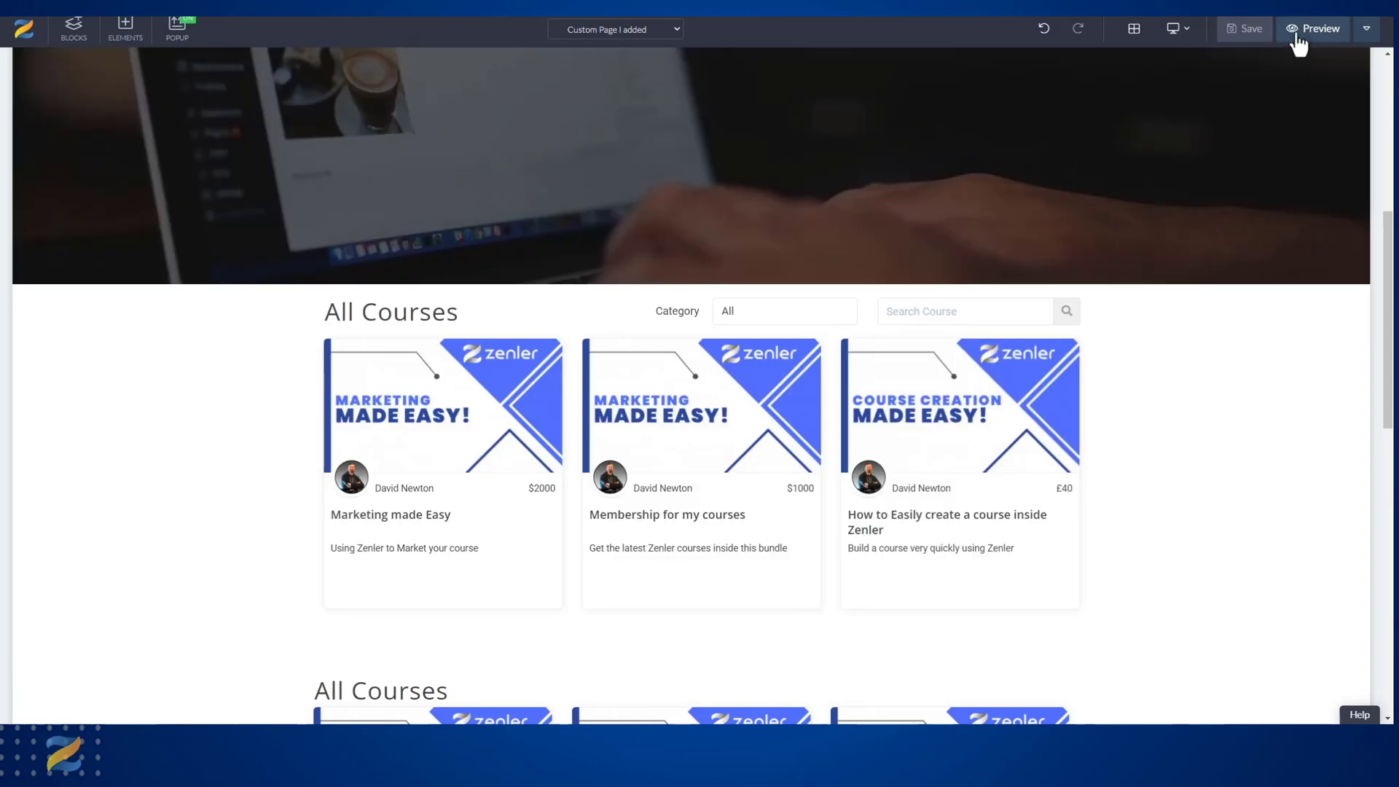
# Preview the page and test its course category filter with Marketing and with Training.
pyautogui.click(1298, 43)
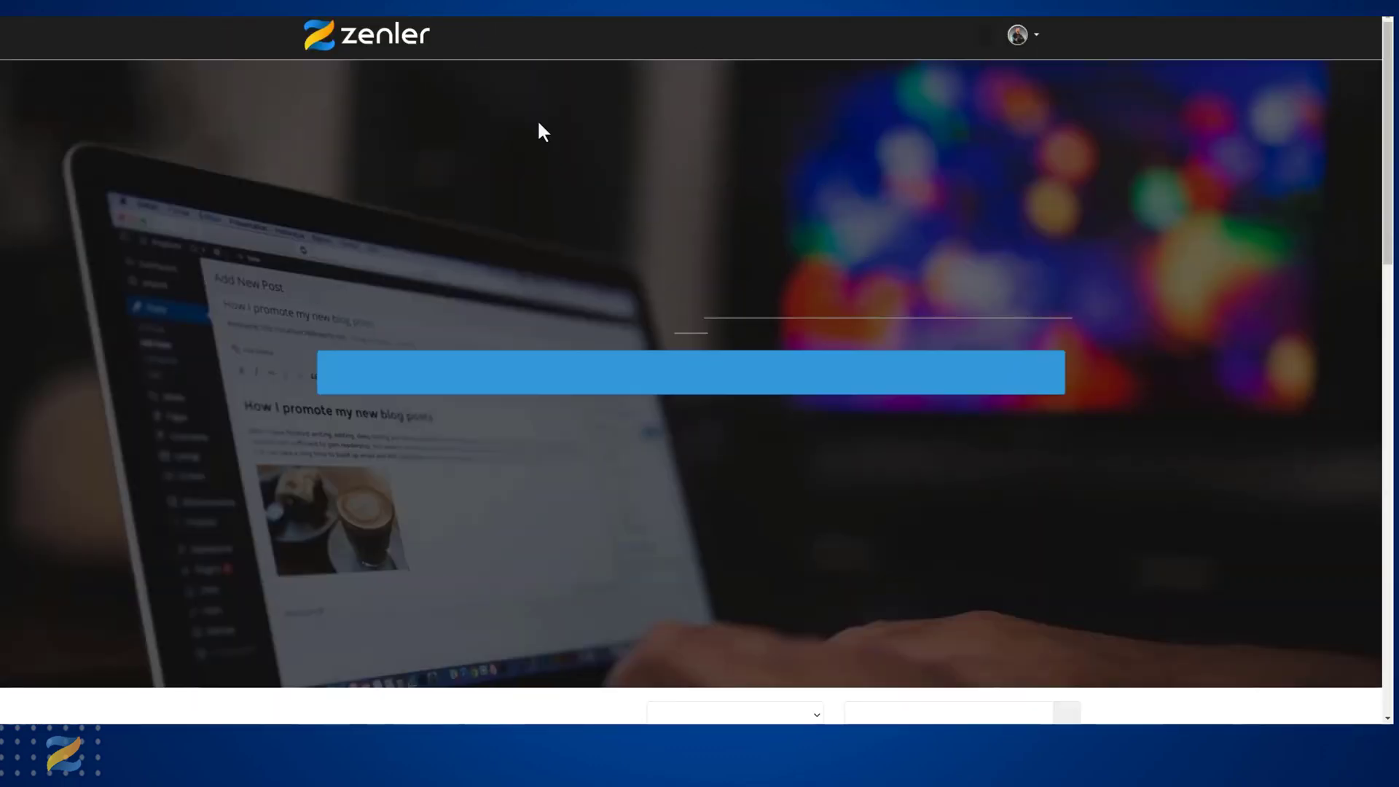
pyautogui.scroll(-6, 785, 233)
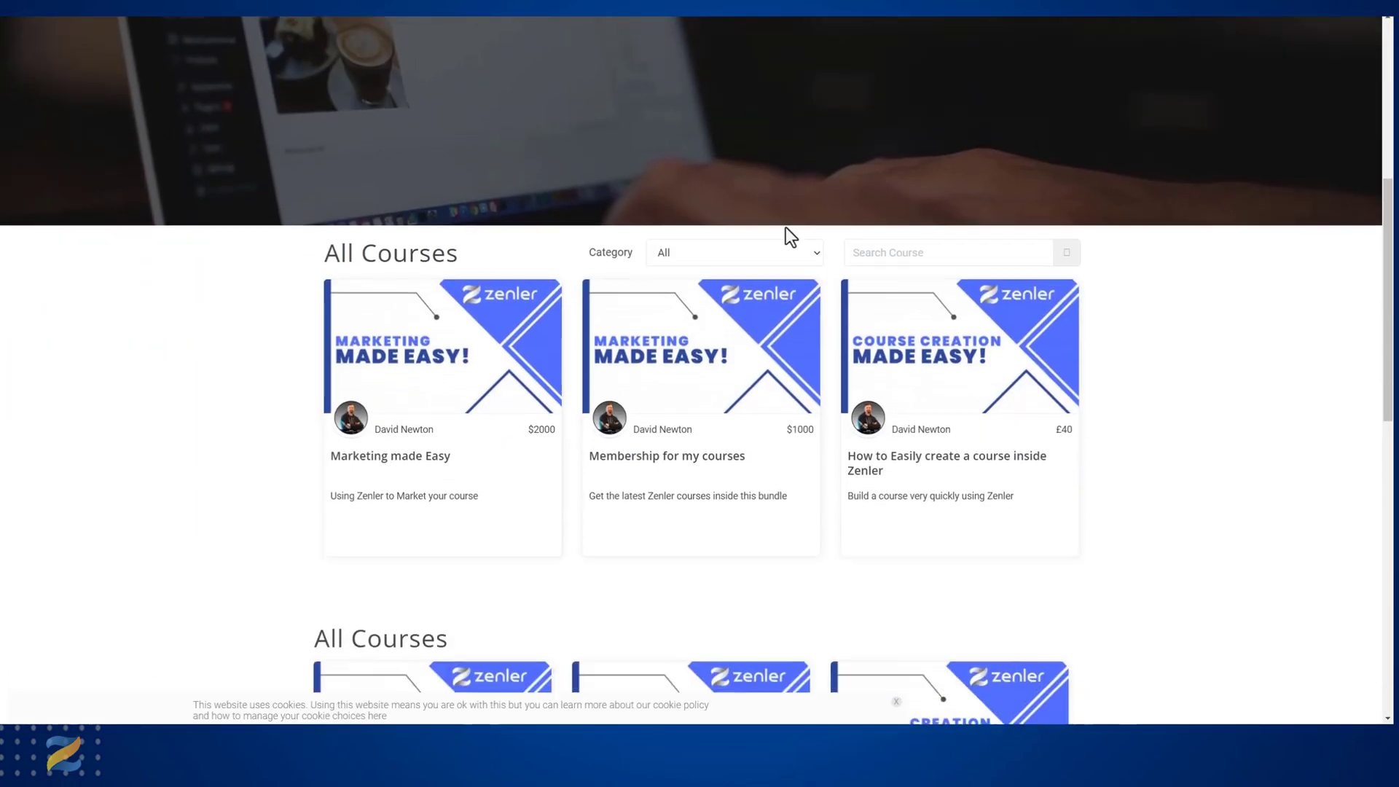
pyautogui.scroll(-3, 785, 226)
pyautogui.scroll(3, 781, 571)
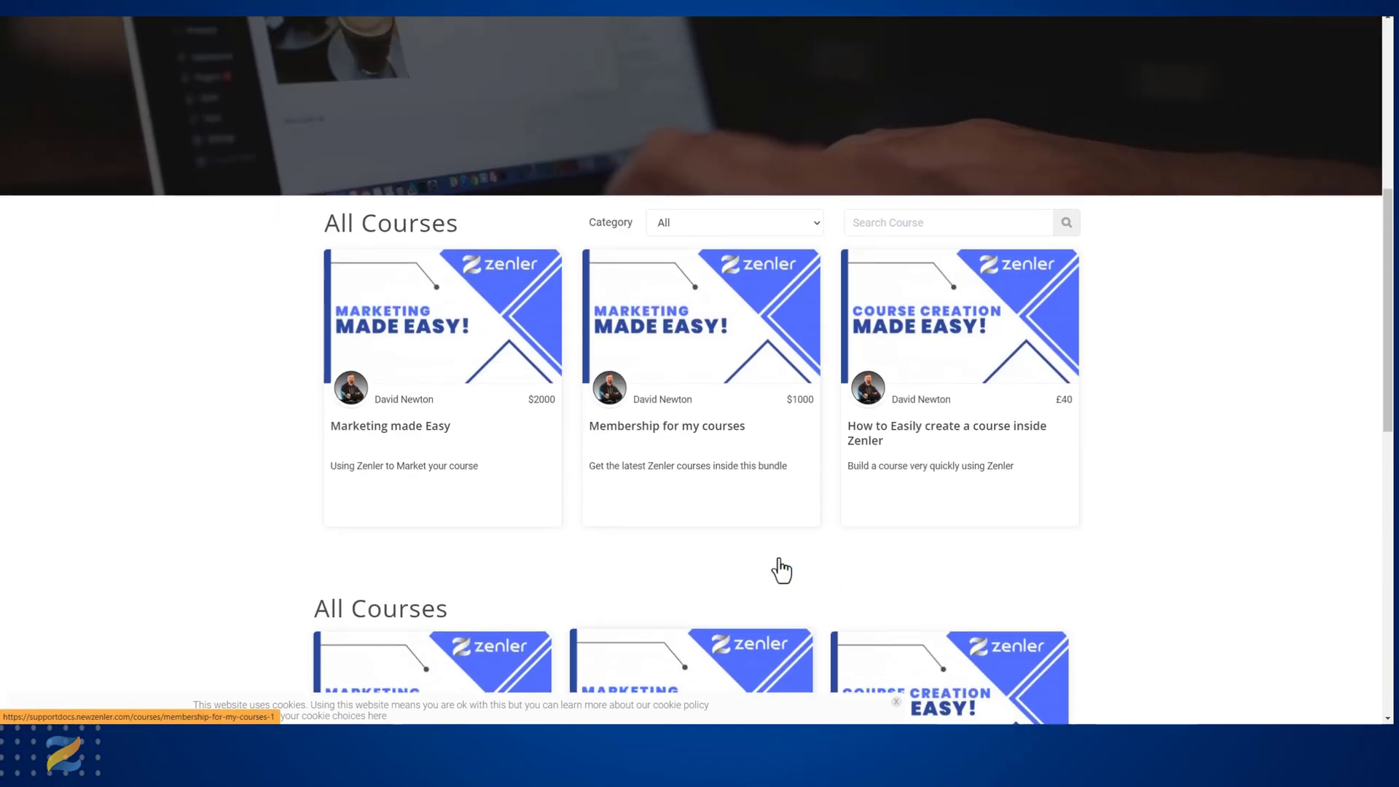
pyautogui.click(813, 239)
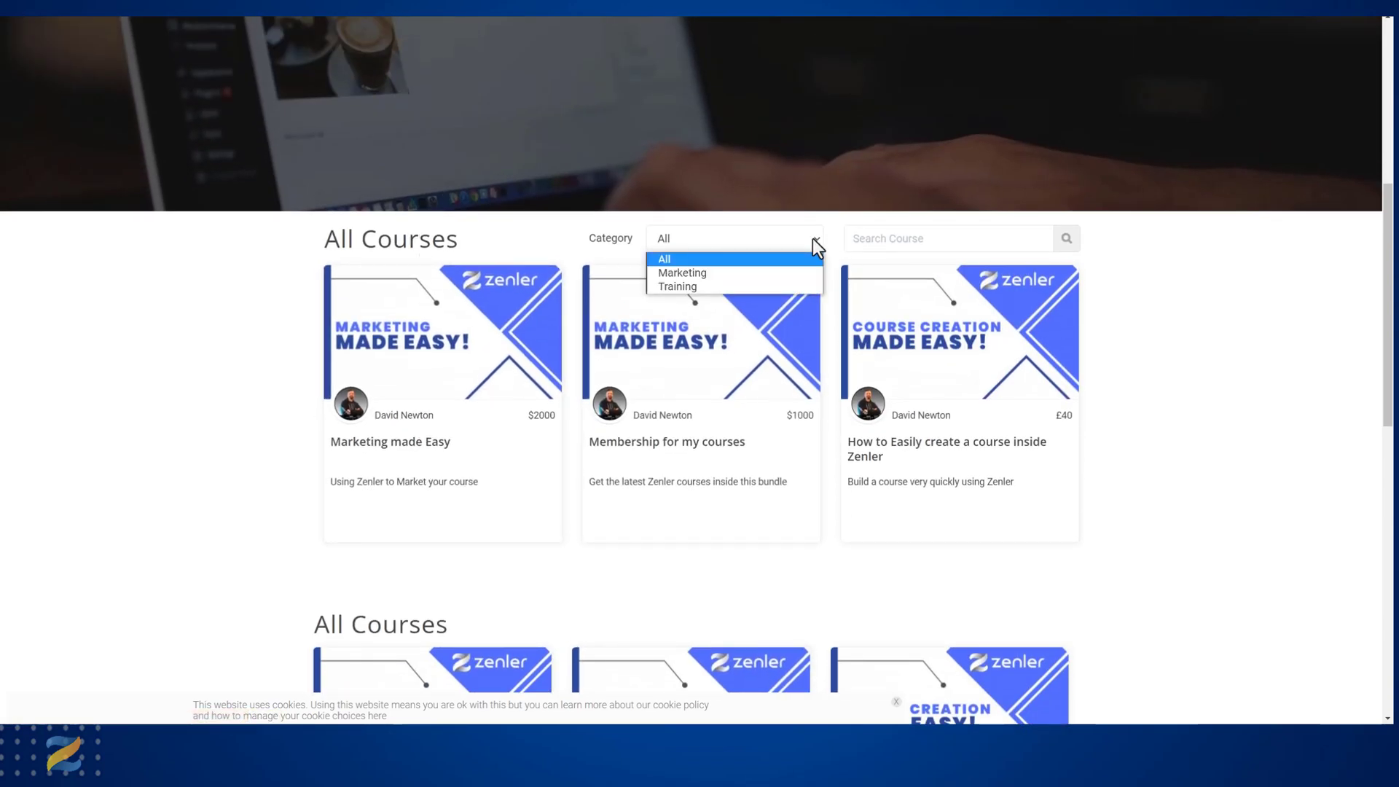
pyautogui.click(699, 273)
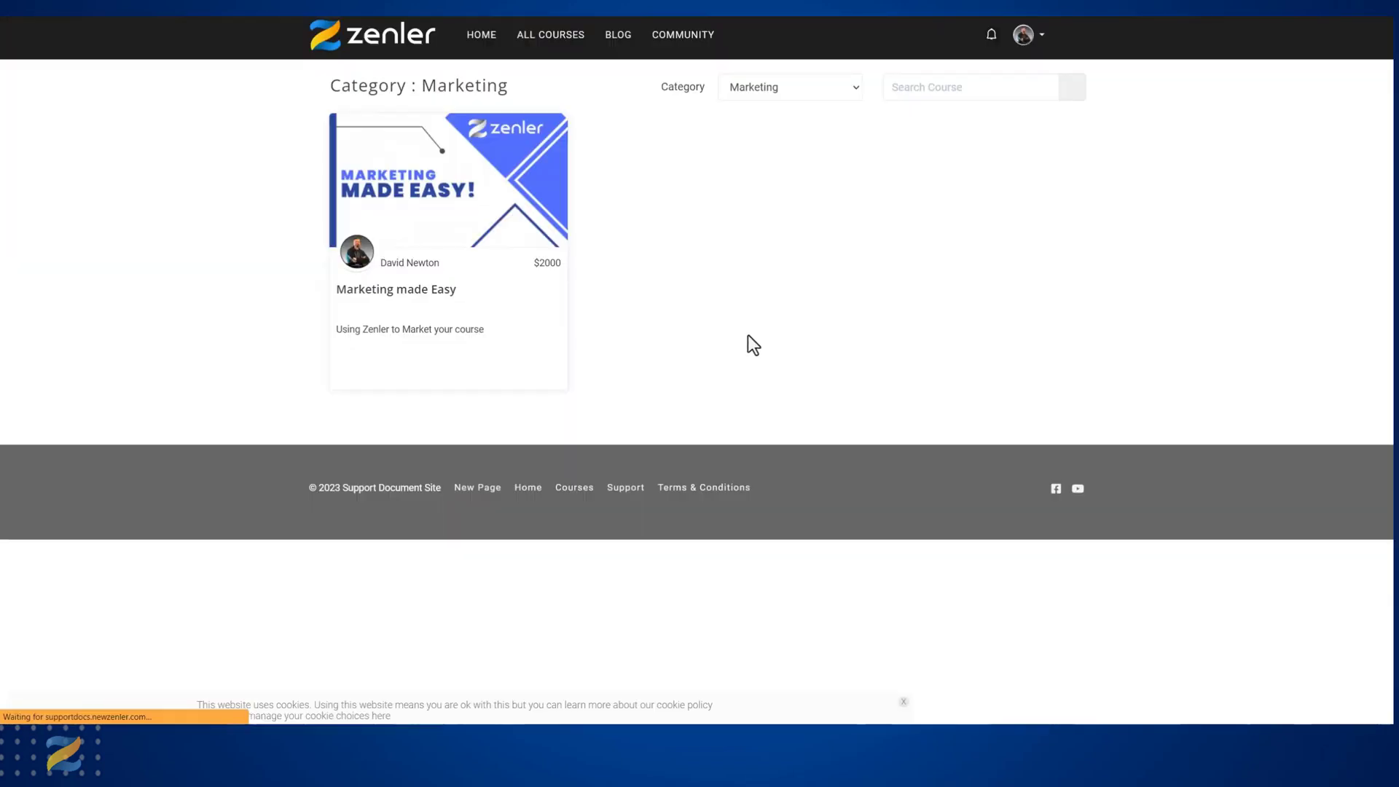
pyautogui.click(860, 90)
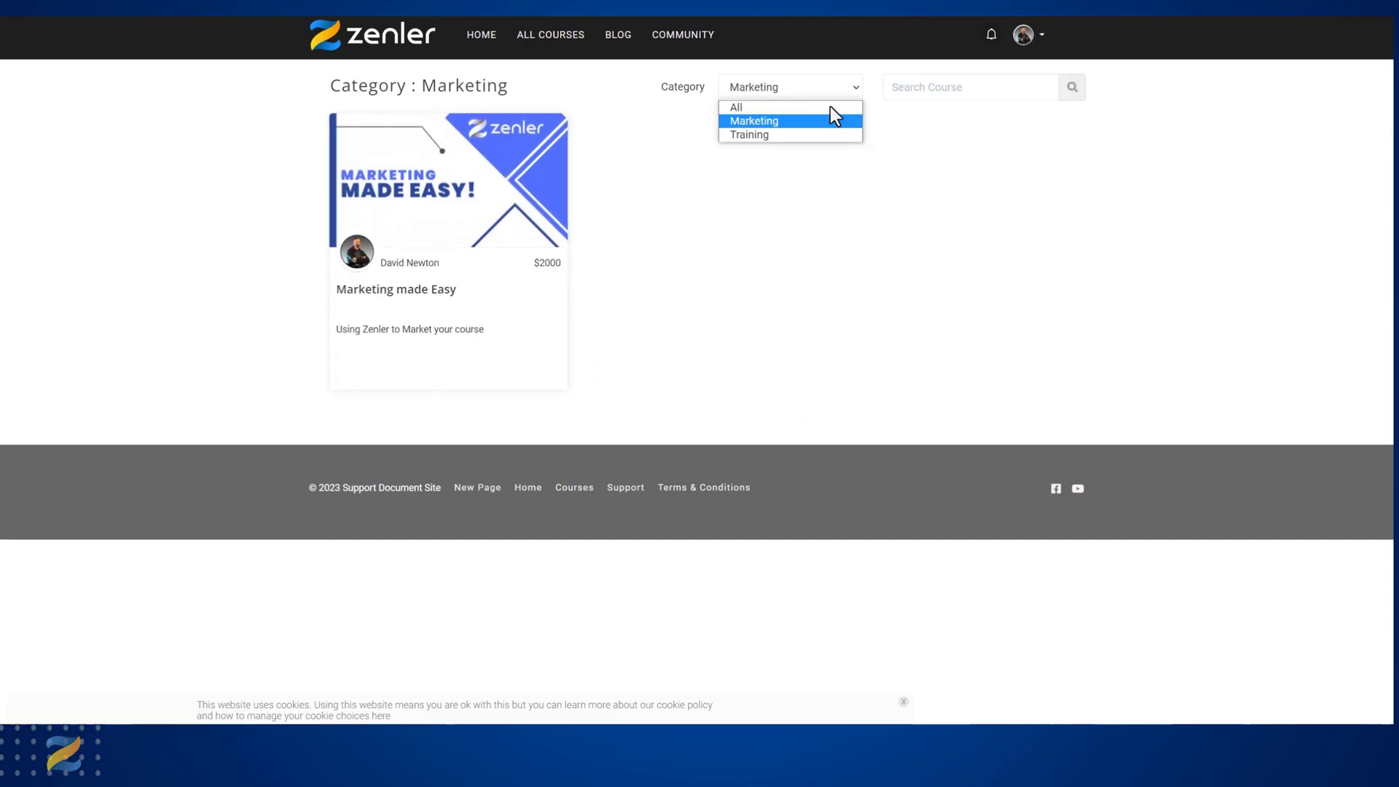
pyautogui.click(792, 134)
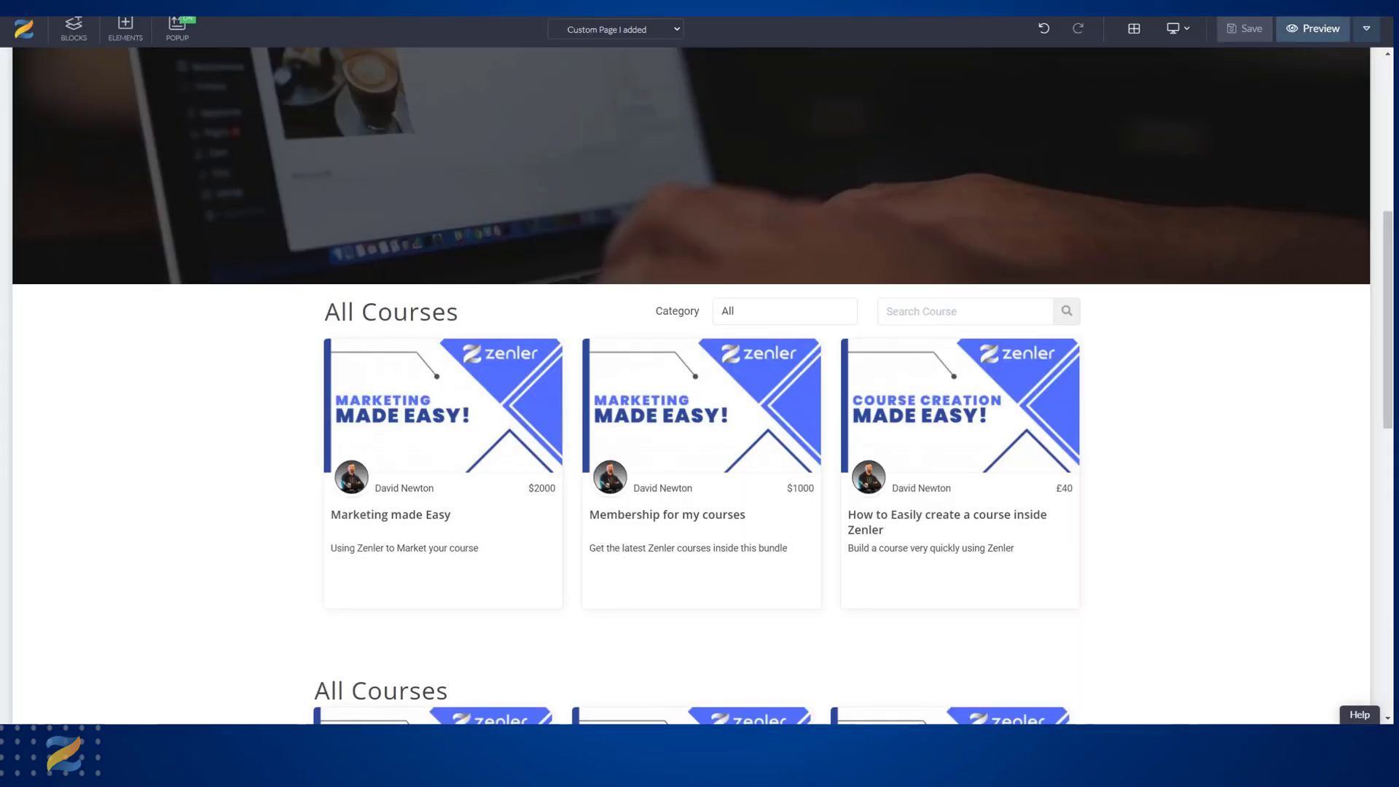
# Start a new site header menu item with the text MARKETING, visible to All, and set its action to Go to Link.
pyautogui.scroll(5, 584, 215)
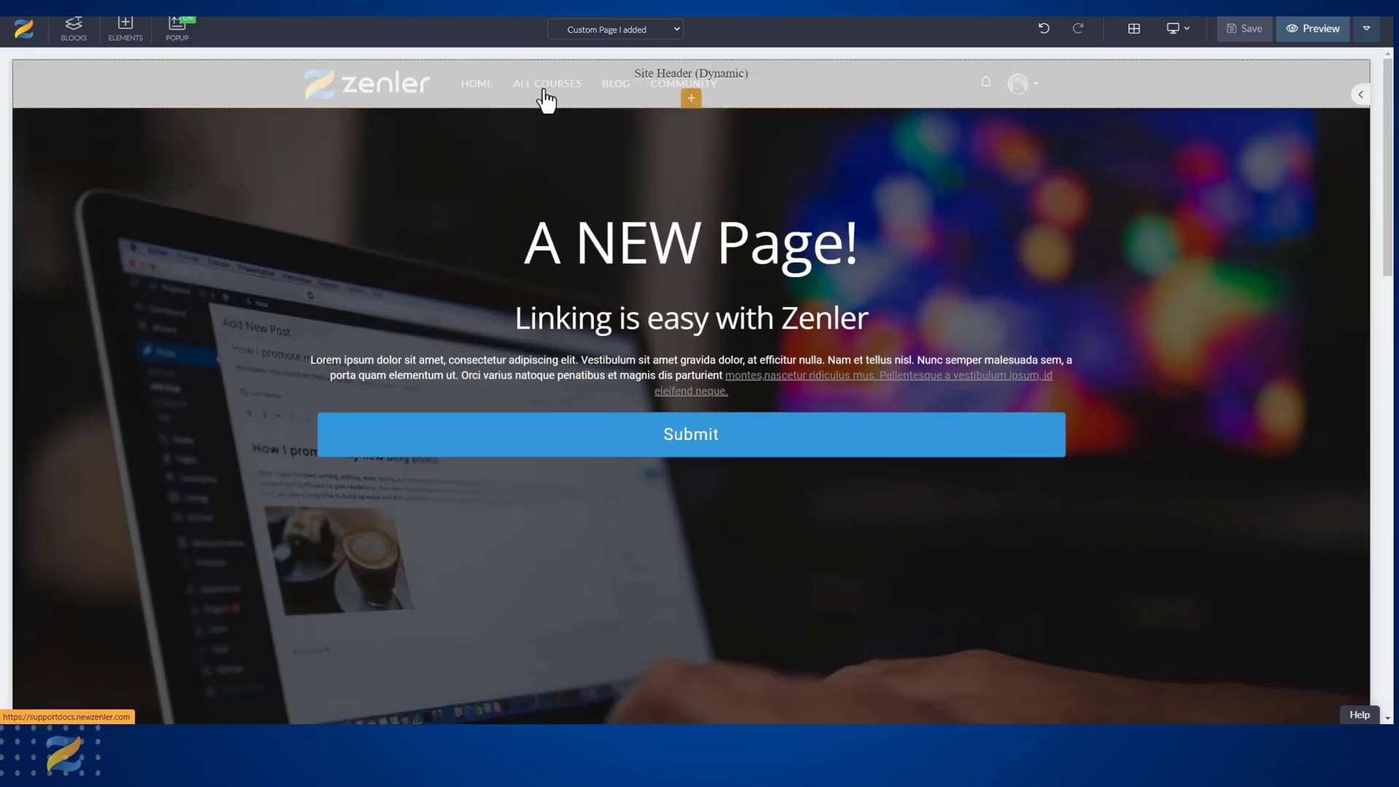
pyautogui.click(211, 88)
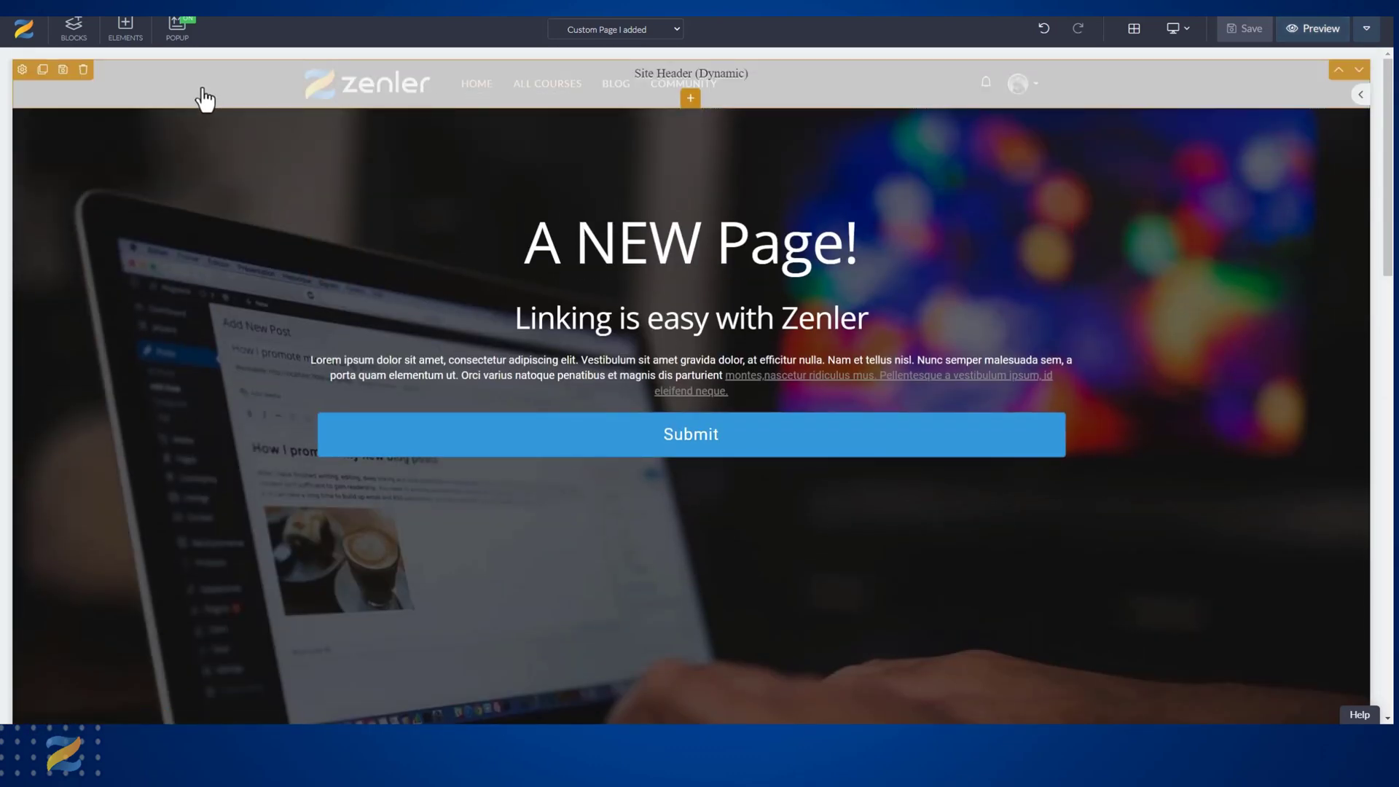
pyautogui.click(23, 70)
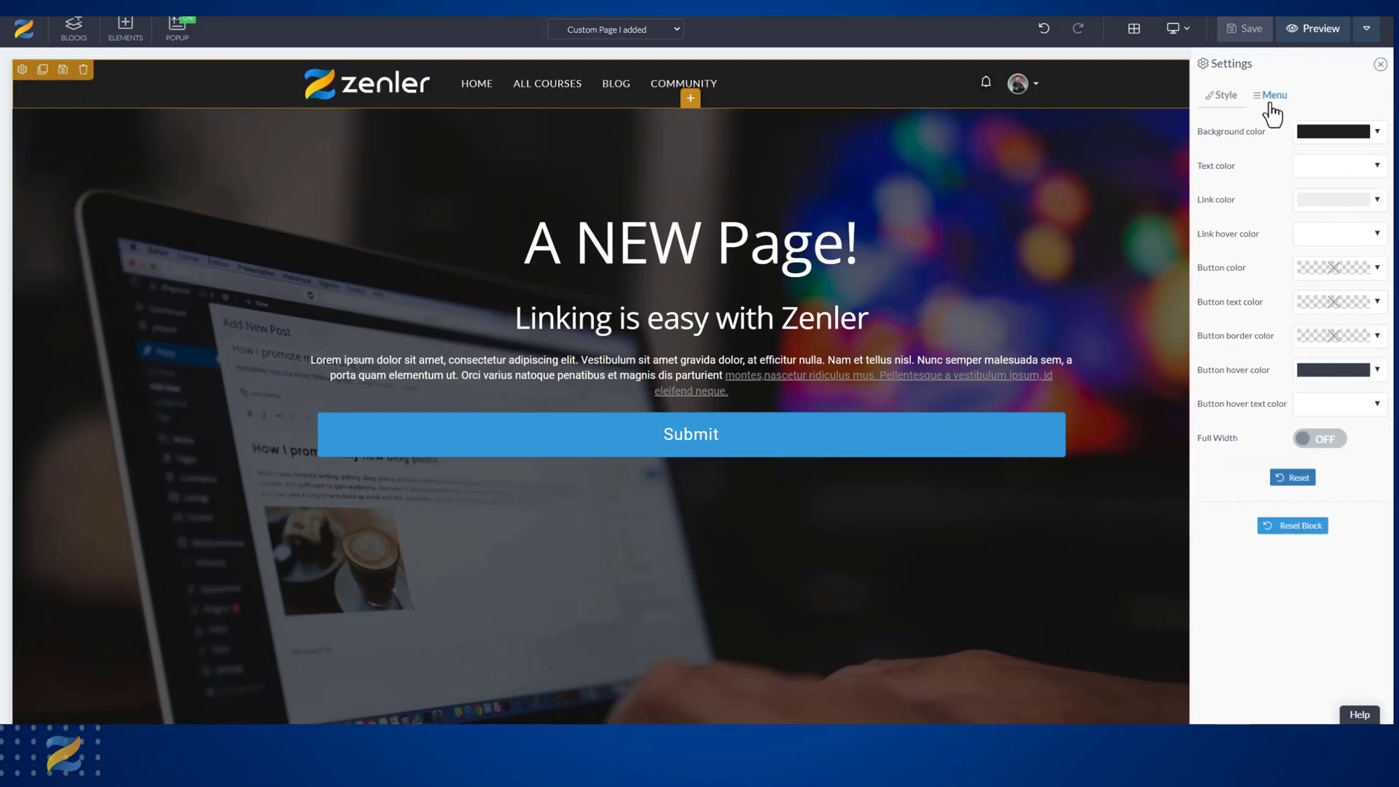
pyautogui.click(1276, 102)
pyautogui.click(1292, 255)
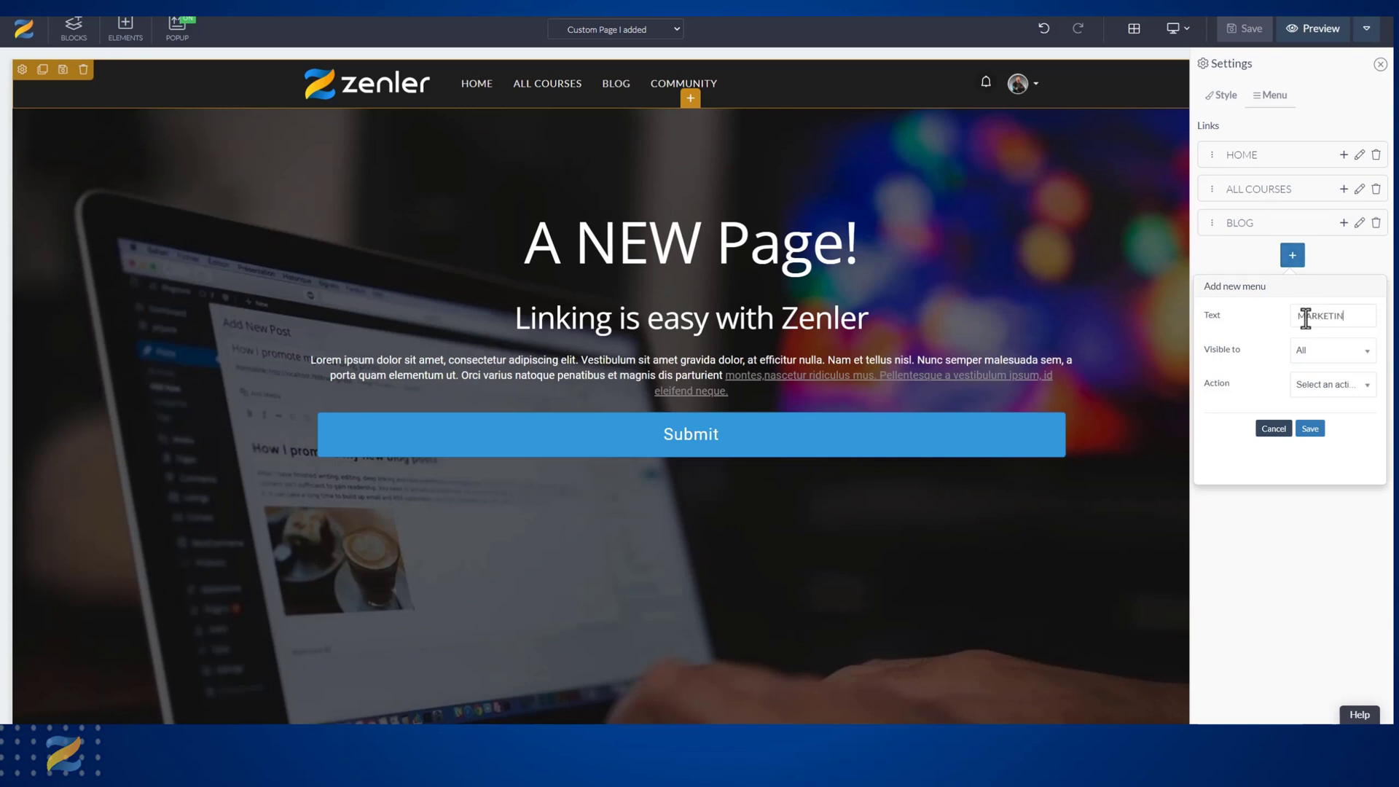
pyautogui.click(1309, 430)
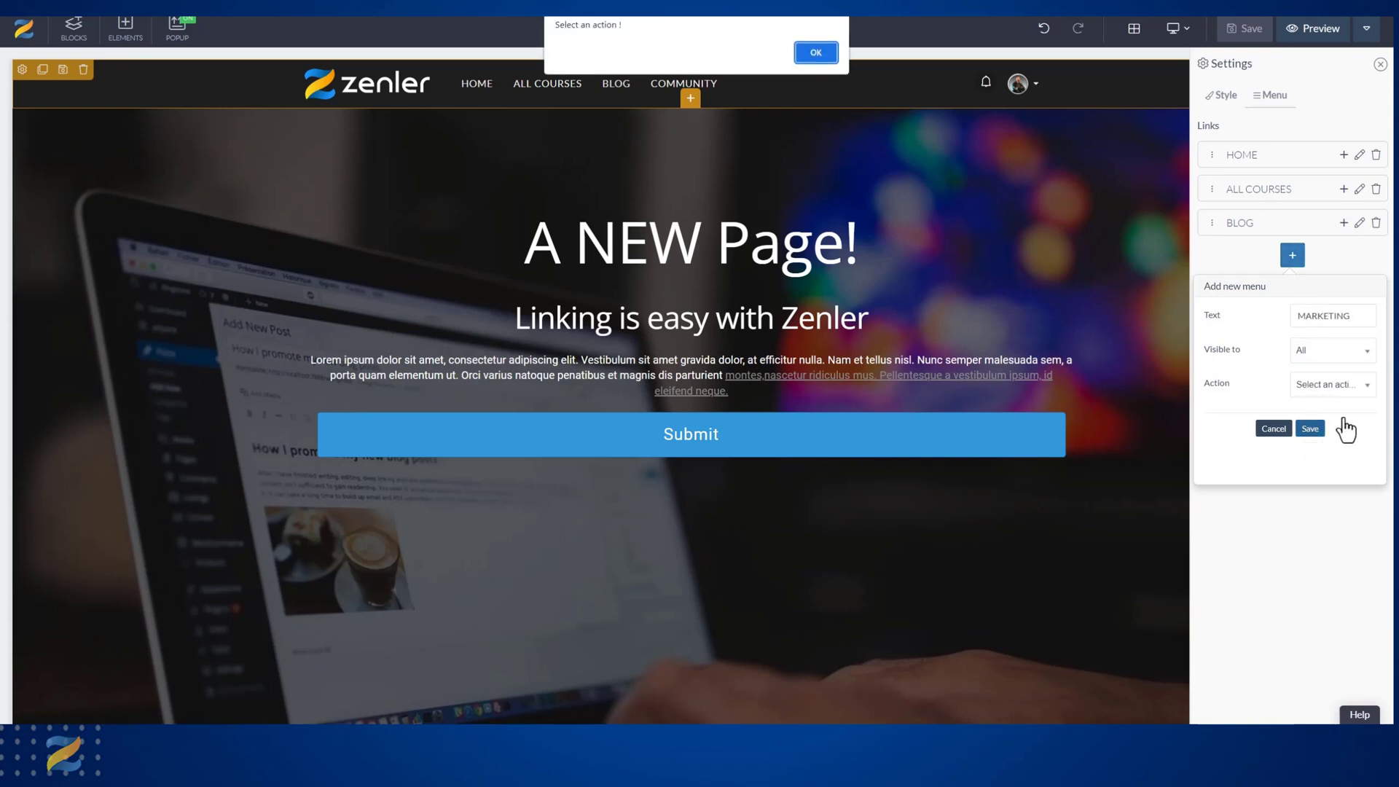
pyautogui.click(829, 57)
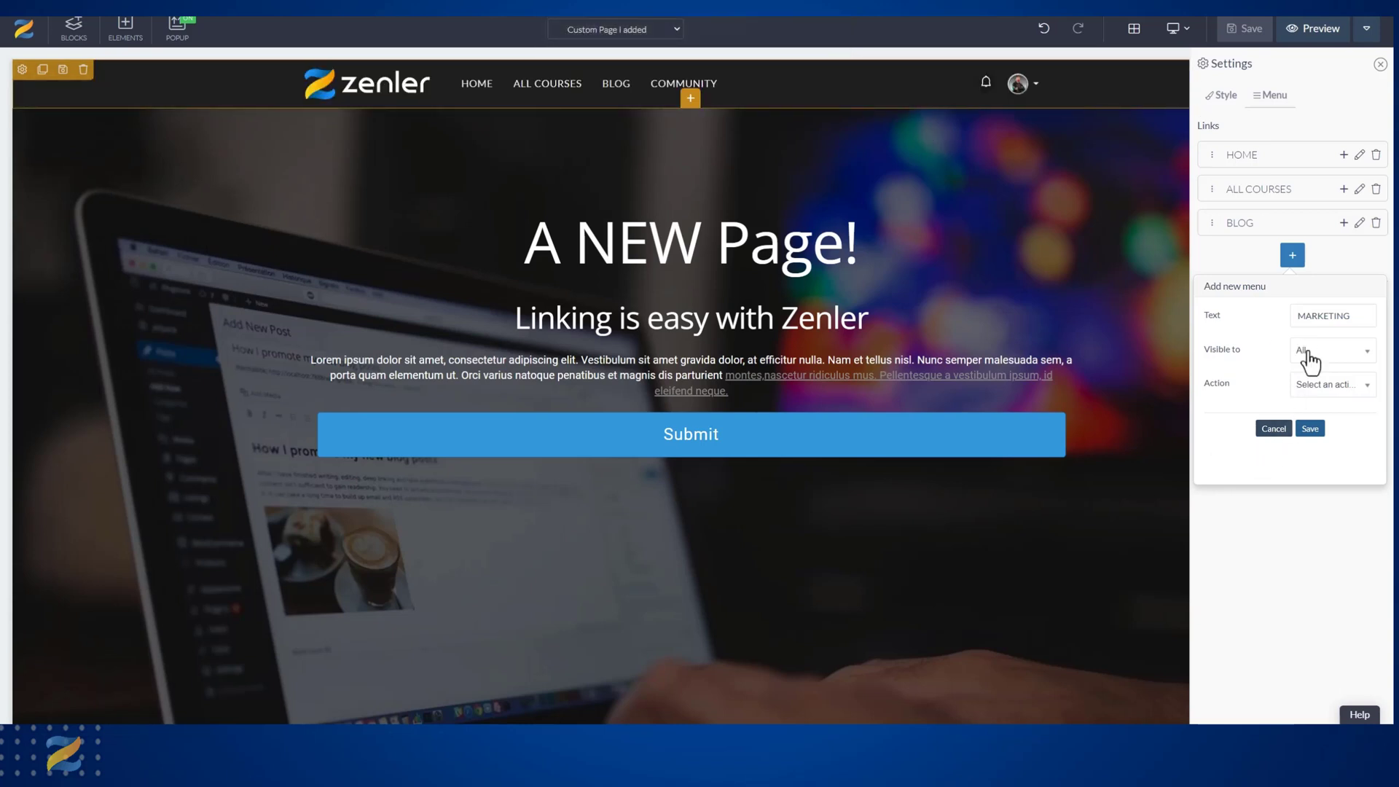
pyautogui.click(1312, 392)
pyautogui.click(1311, 443)
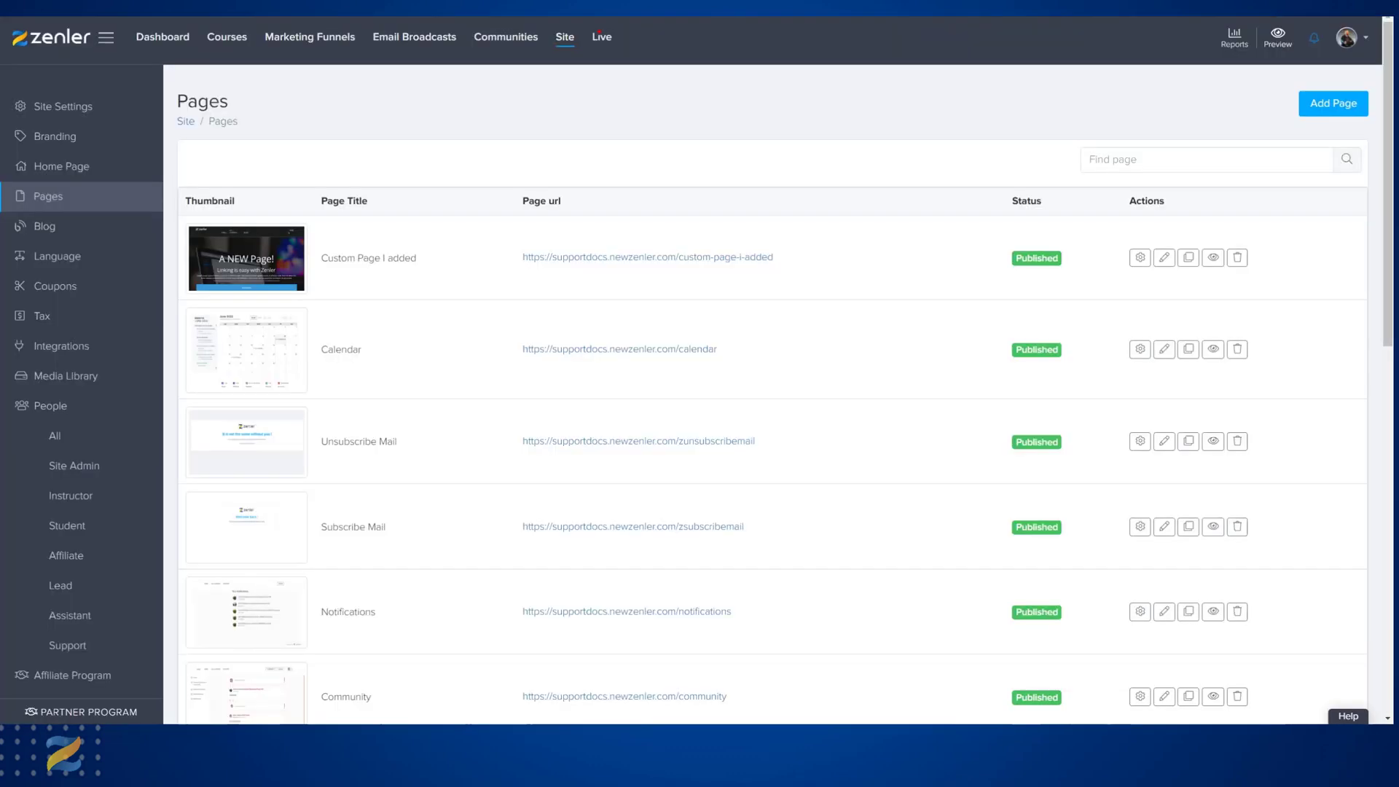
# Copy the URL of the Marketing category from the course categories list in the site admin.
pyautogui.click(227, 38)
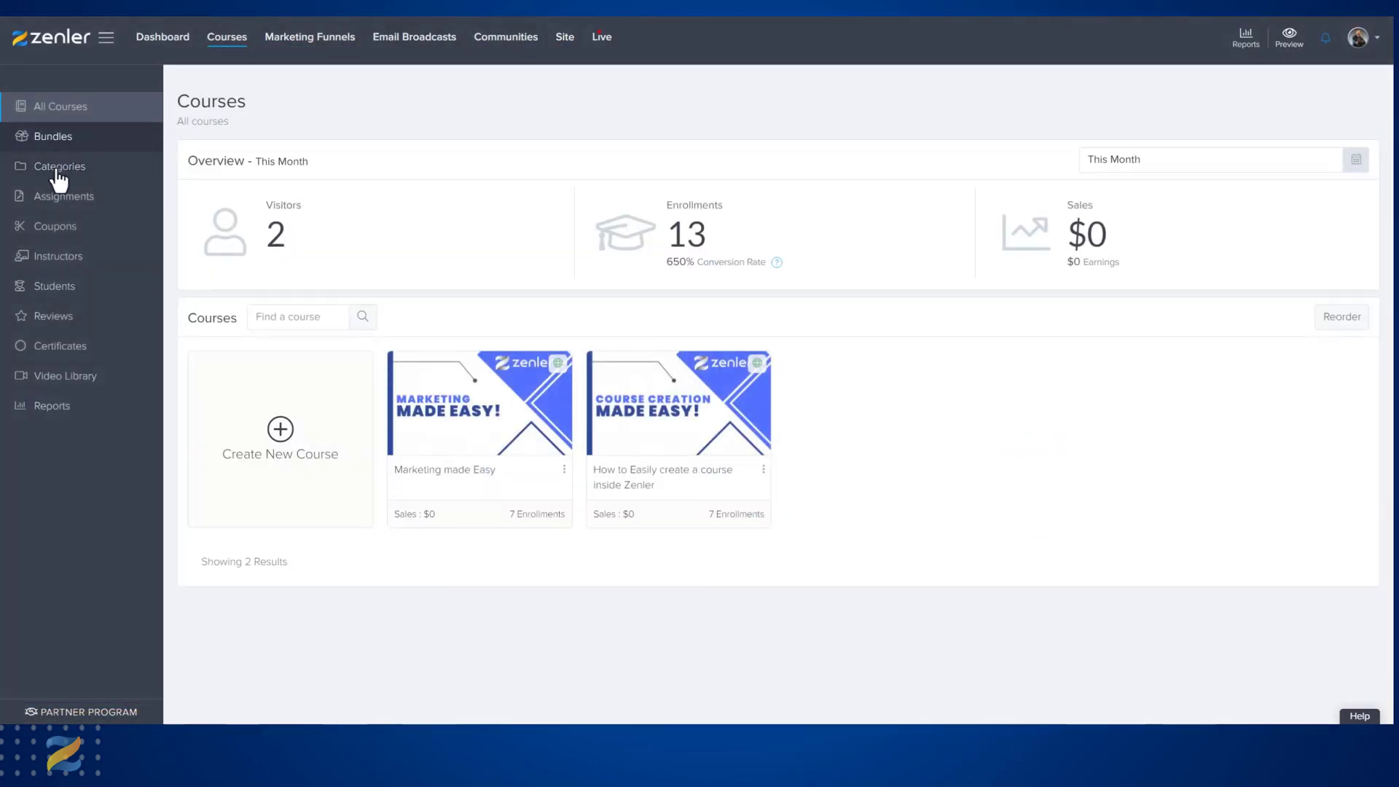
pyautogui.click(58, 168)
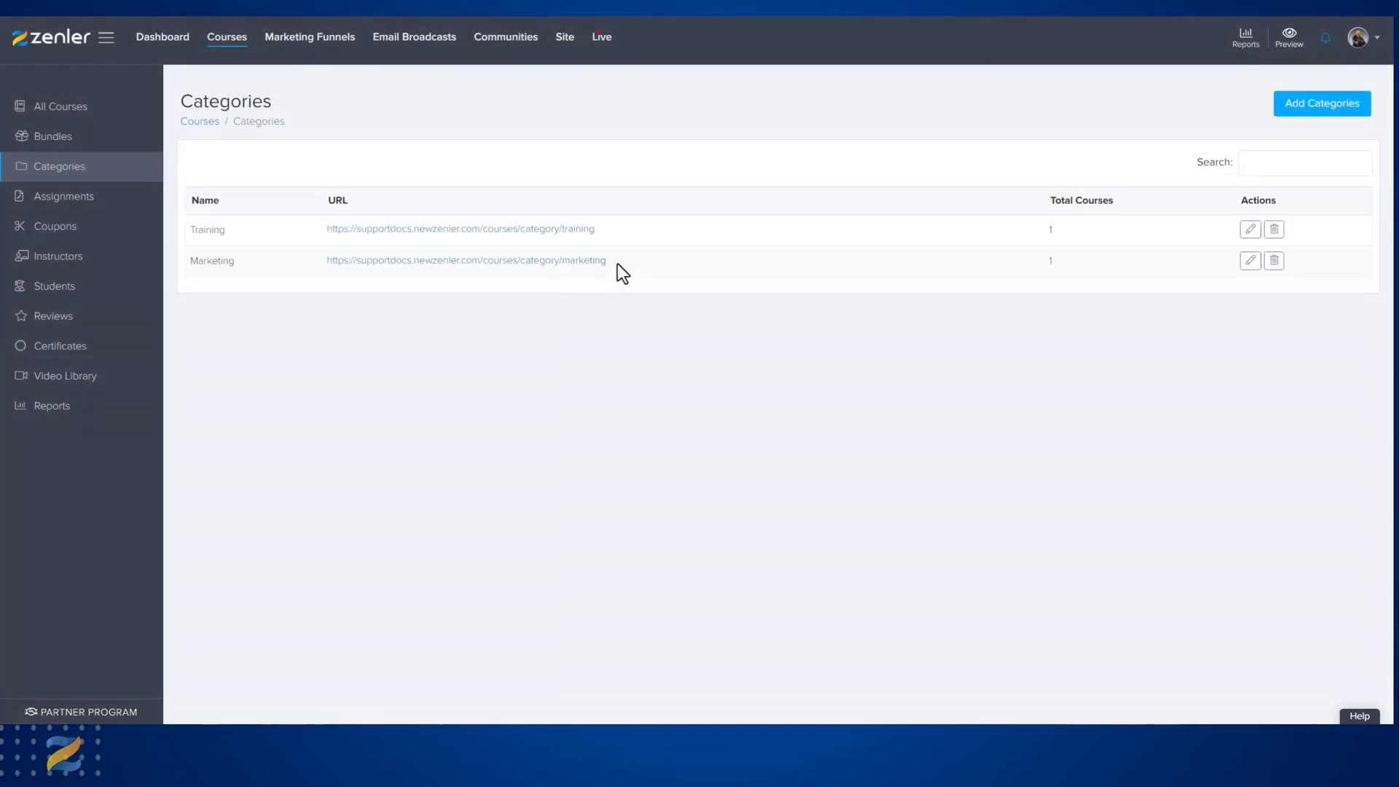
pyautogui.moveTo(618, 264); pyautogui.dragTo(328, 260)
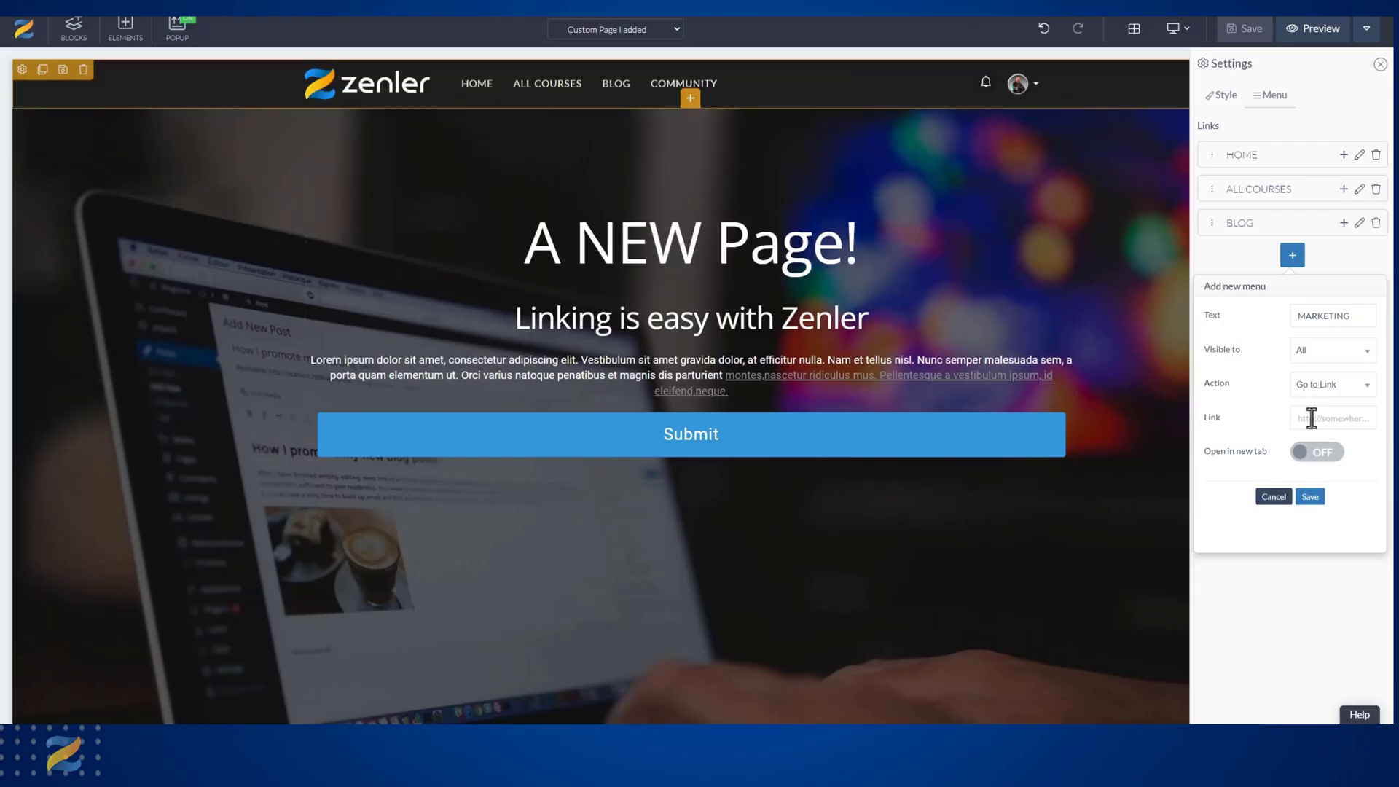
# Paste the Marketing category URL as the header menu item's link, save the item, and save and preview the page.
pyautogui.click(1321, 422)
pyautogui.hotkey('ctrl', 'v')
pyautogui.click(1310, 497)
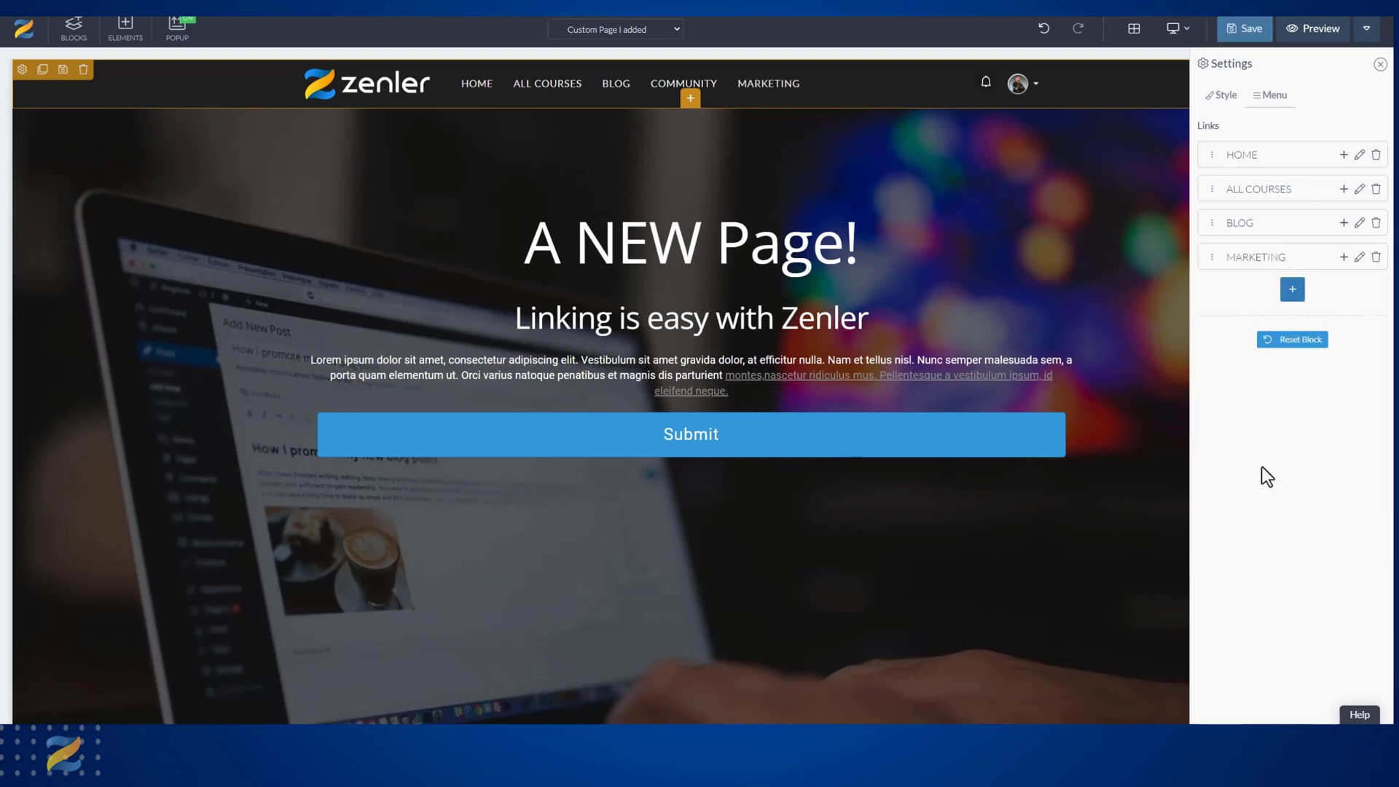
pyautogui.click(1311, 31)
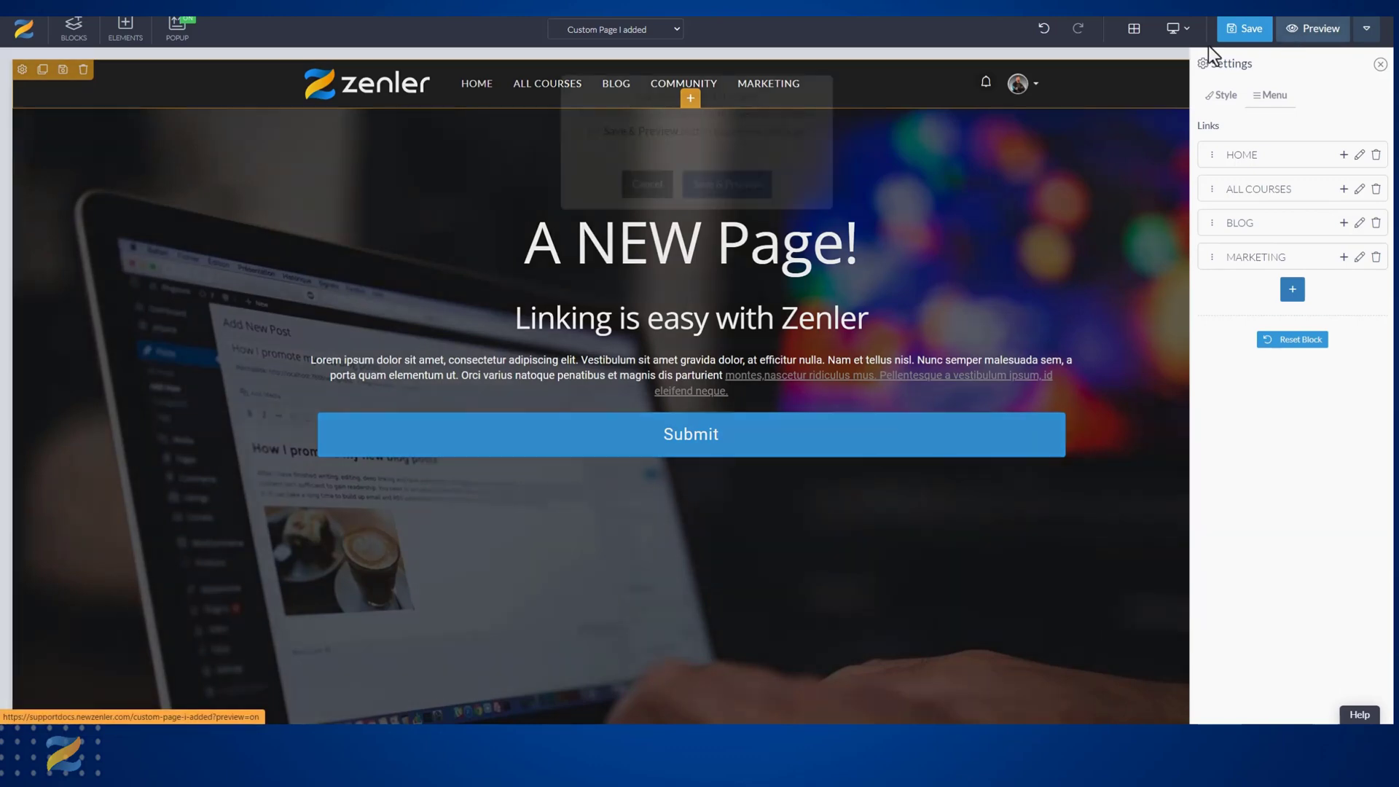
pyautogui.click(720, 218)
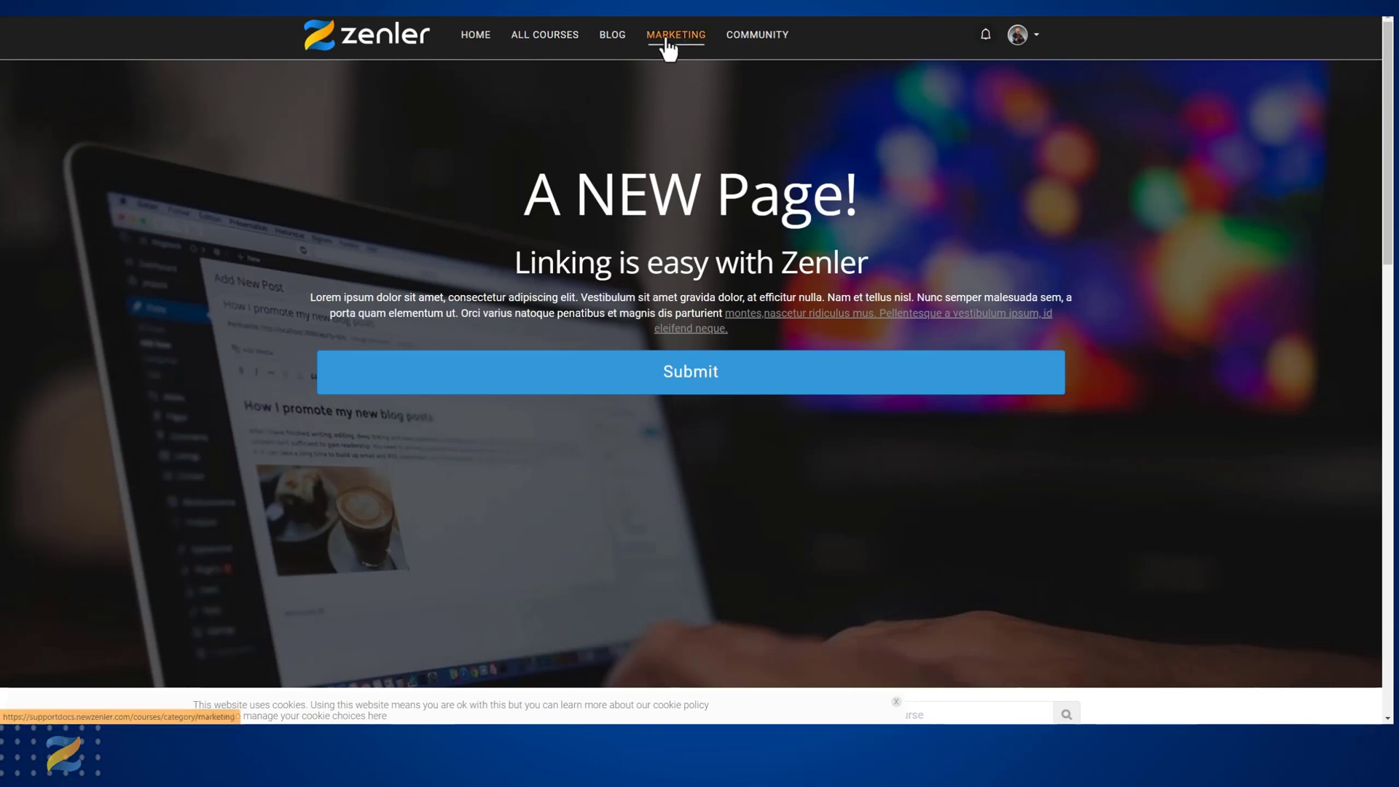
# Follow the MARKETING header link on the previewed site and test the category filter there with Training and another category.
pyautogui.click(666, 41)
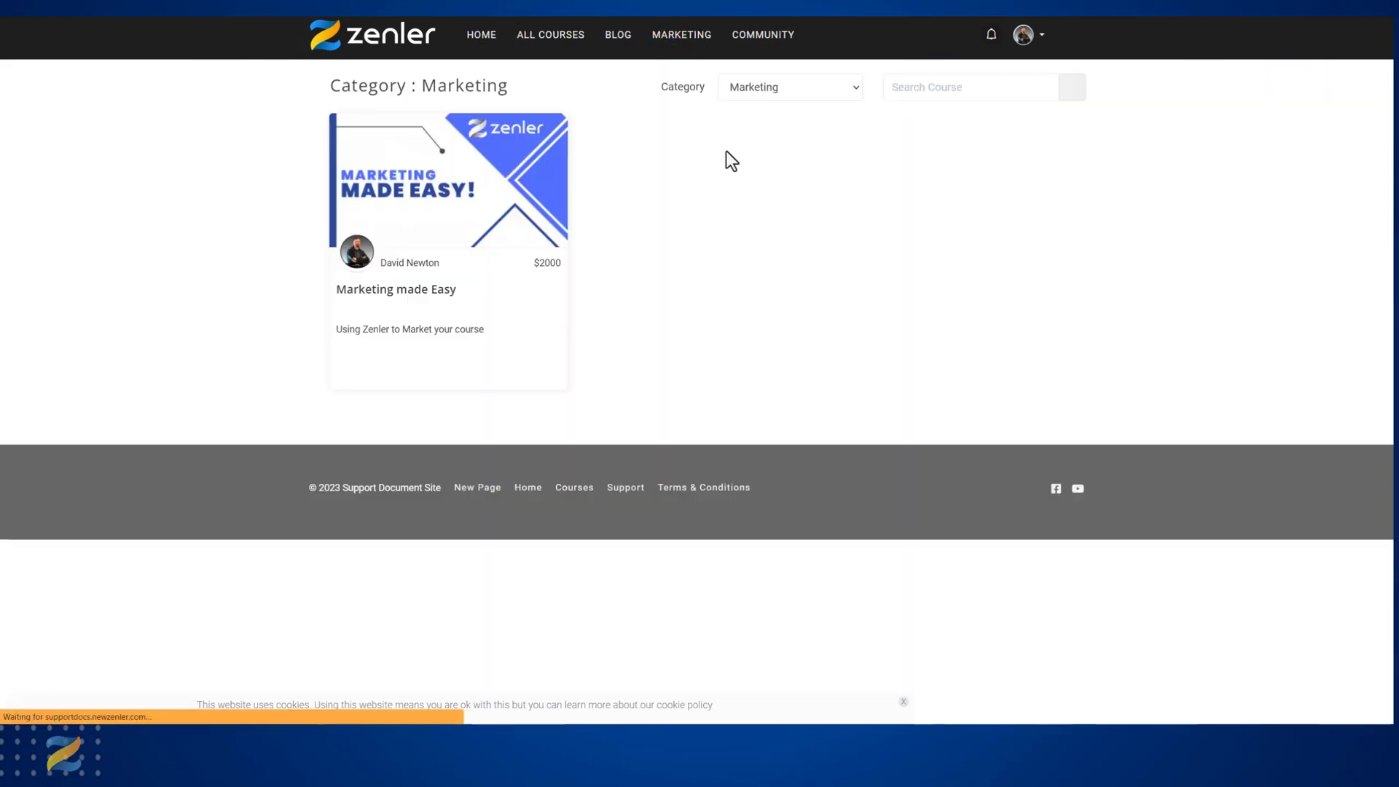
pyautogui.click(849, 89)
pyautogui.click(791, 134)
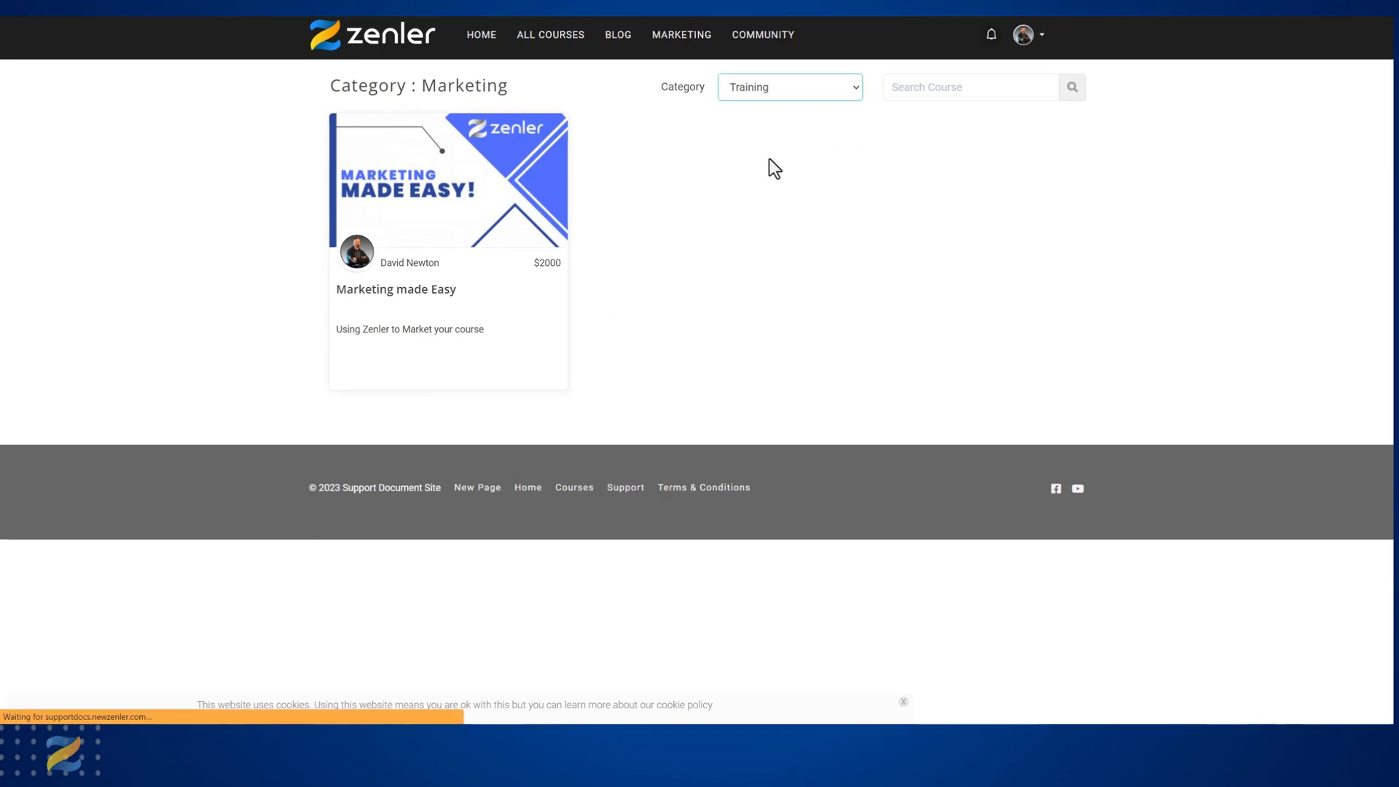
pyautogui.click(836, 90)
pyautogui.click(769, 120)
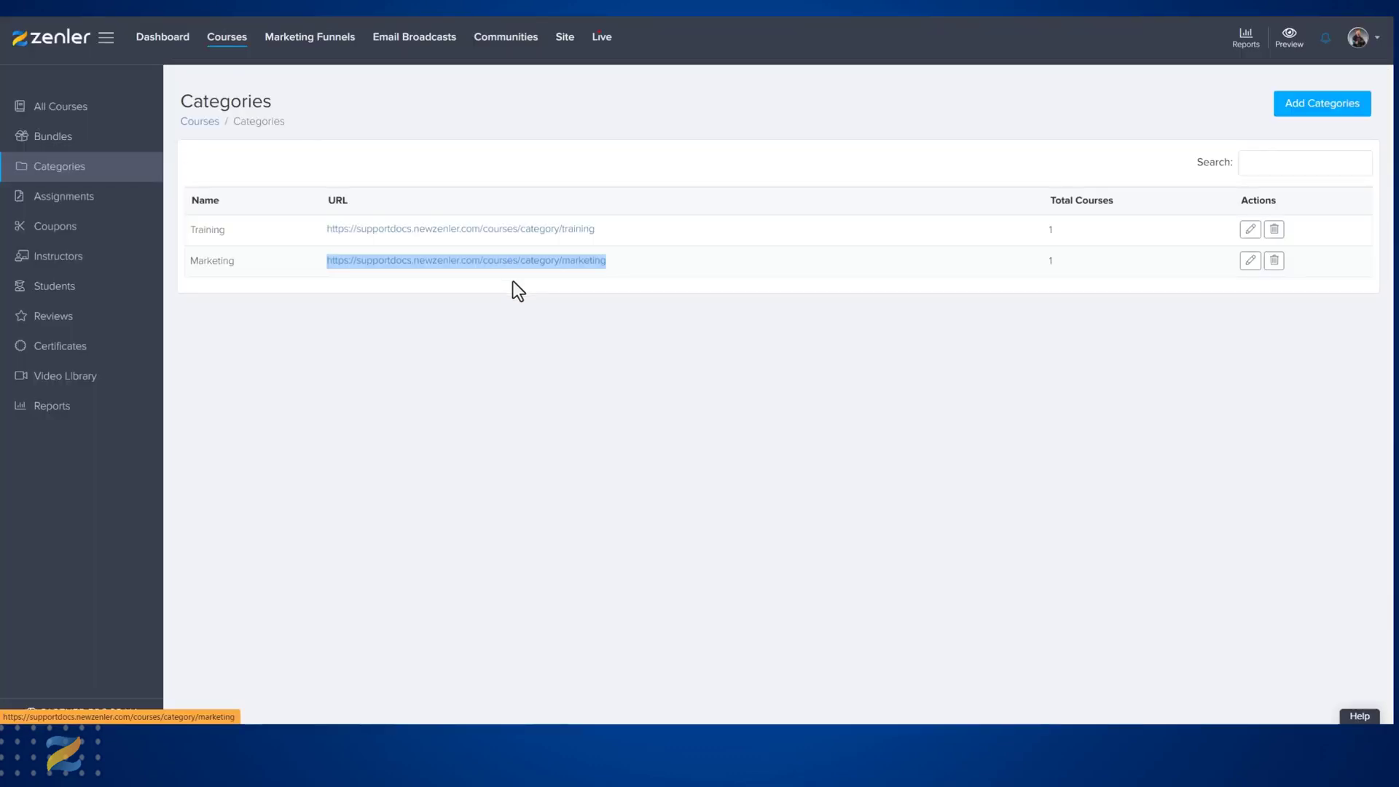
pyautogui.click(600, 321)
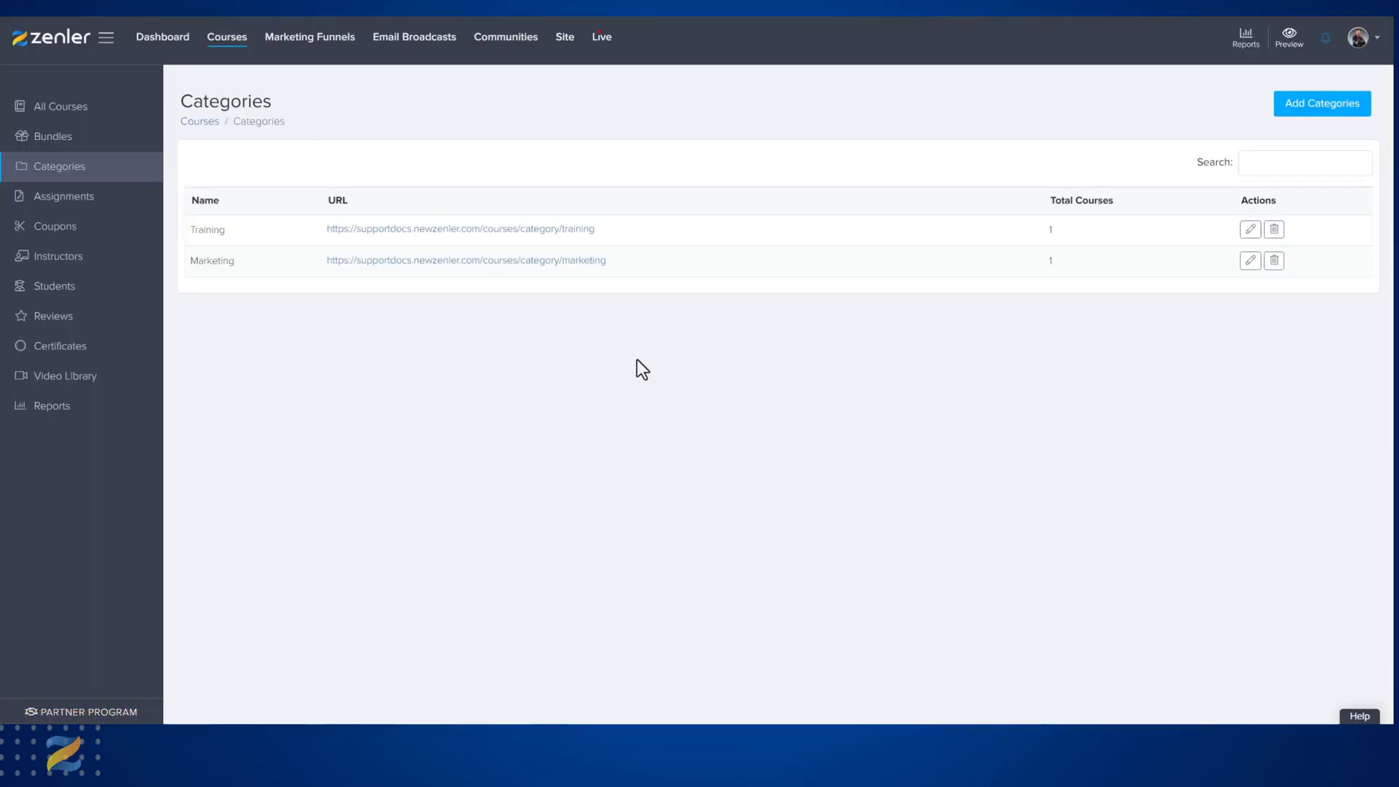